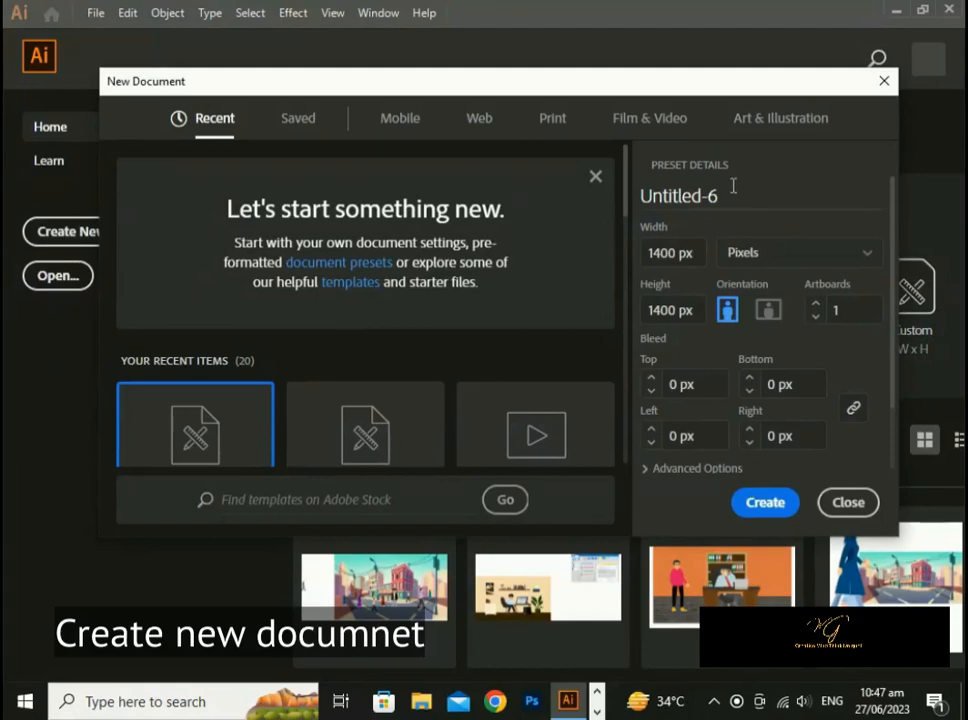
# Create a 1400 × 1400 px document named "pathfinder".
pyautogui.click(733, 187)
pyautogui.write('pa')
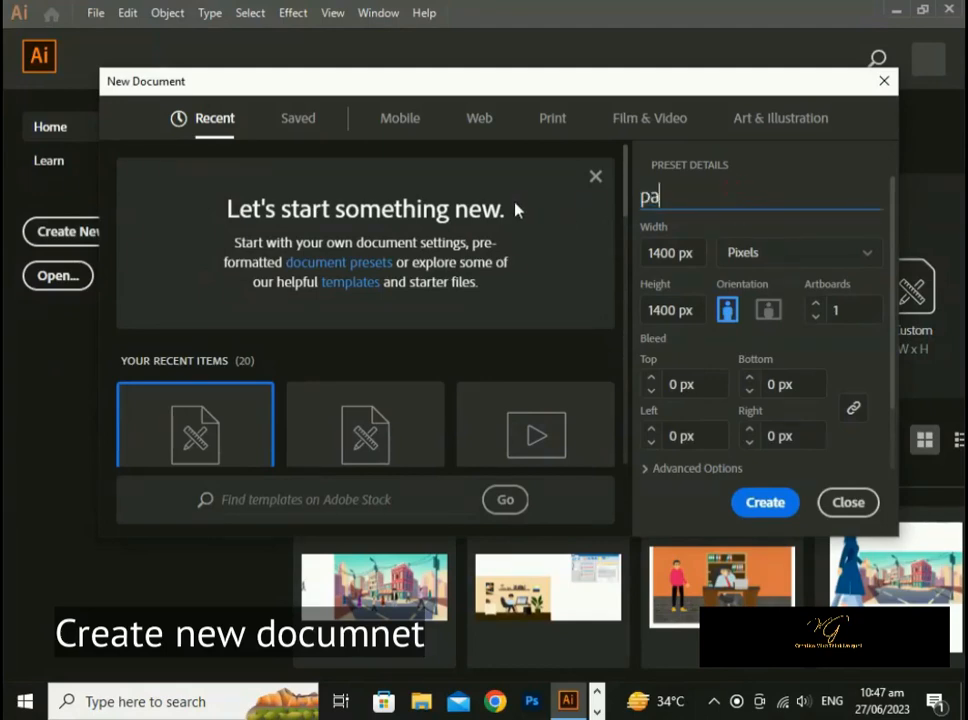
pyautogui.write('thfinder')
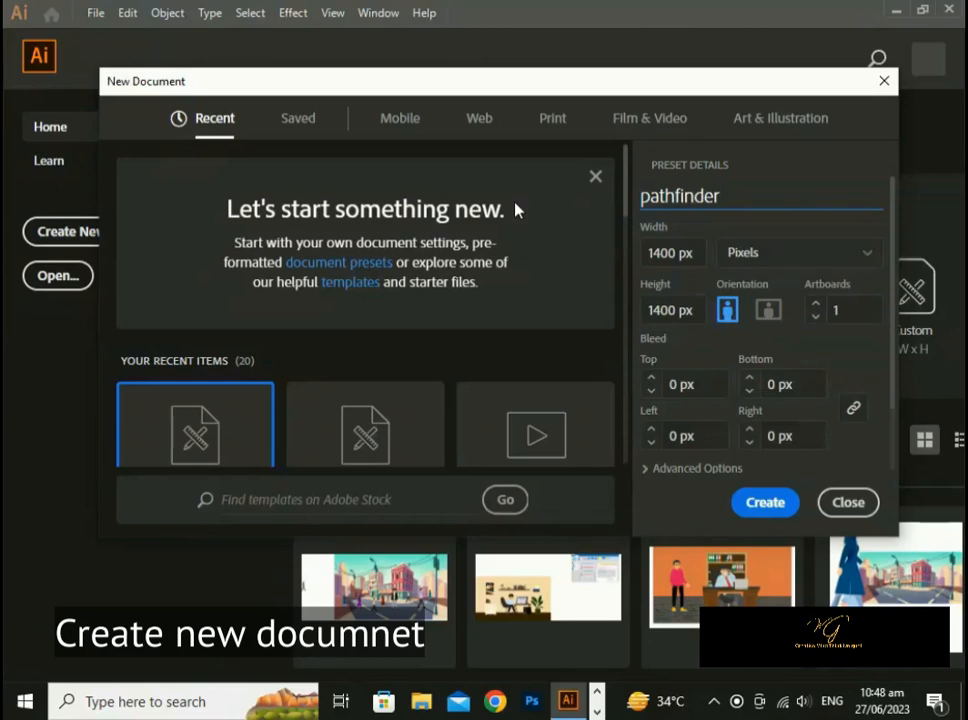
pyautogui.press('Return')
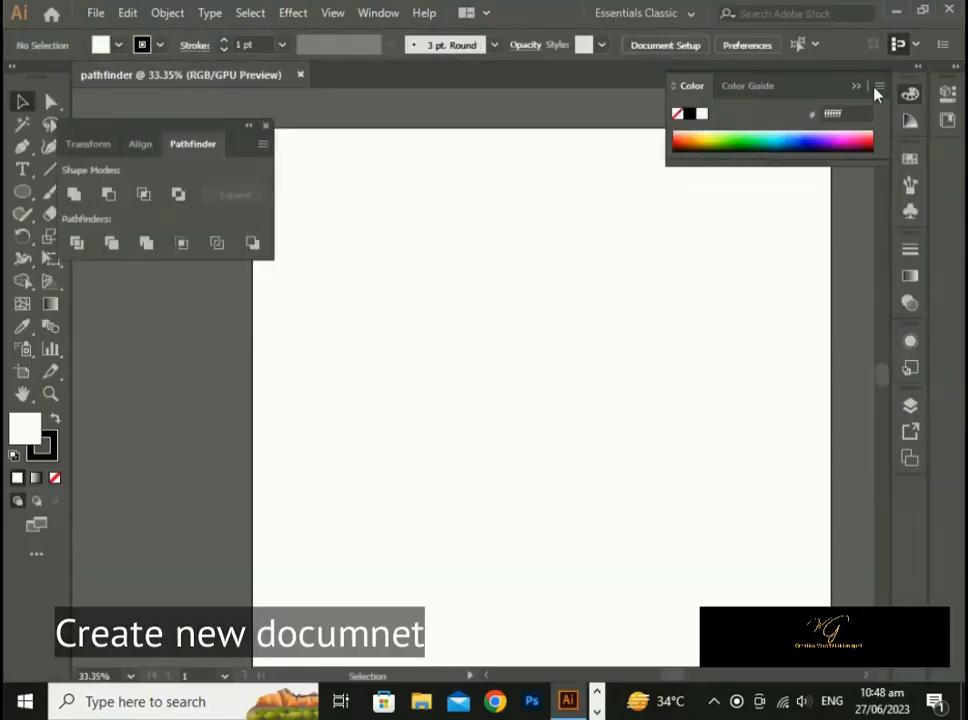
# Clear the workspace by collapsing the Color panel and closing the floating Pathfinder panel.
pyautogui.click(856, 88)
pyautogui.scroll(-2, 654, 378)
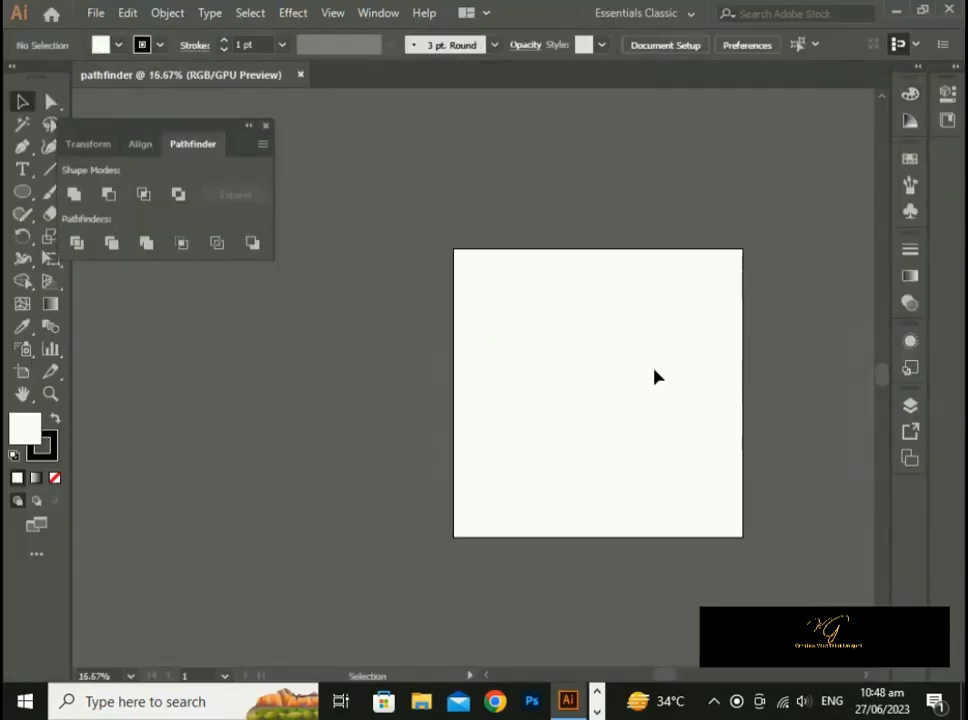
pyautogui.moveTo(654, 377); pyautogui.dragTo(428, 361)
pyautogui.moveTo(215, 138); pyautogui.dragTo(737, 160)
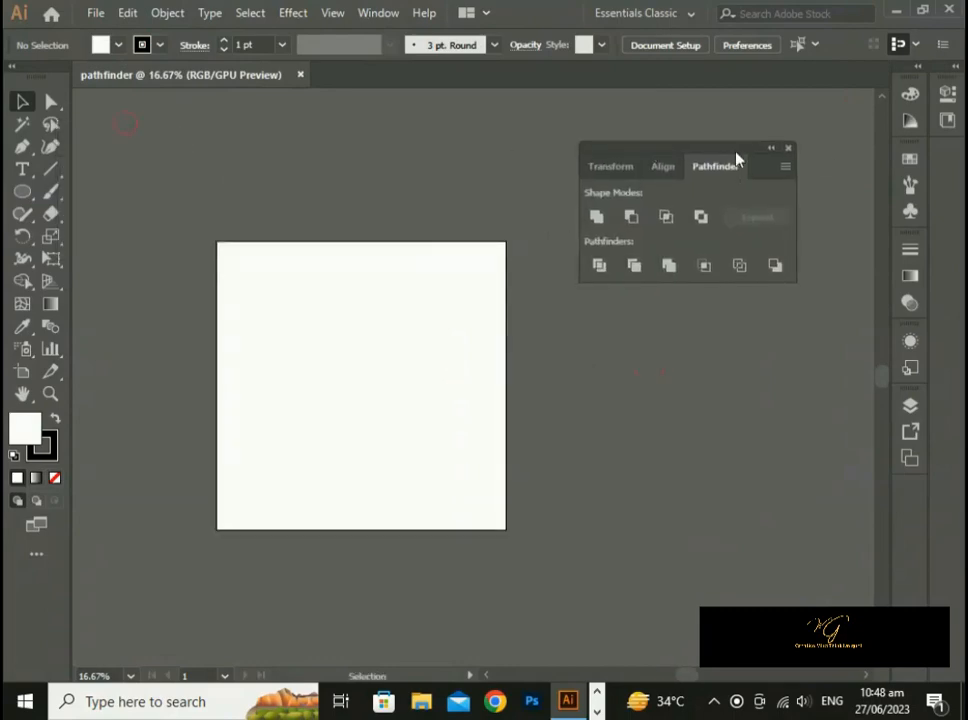
pyautogui.click(788, 148)
pyautogui.moveTo(354, 464); pyautogui.dragTo(419, 372)
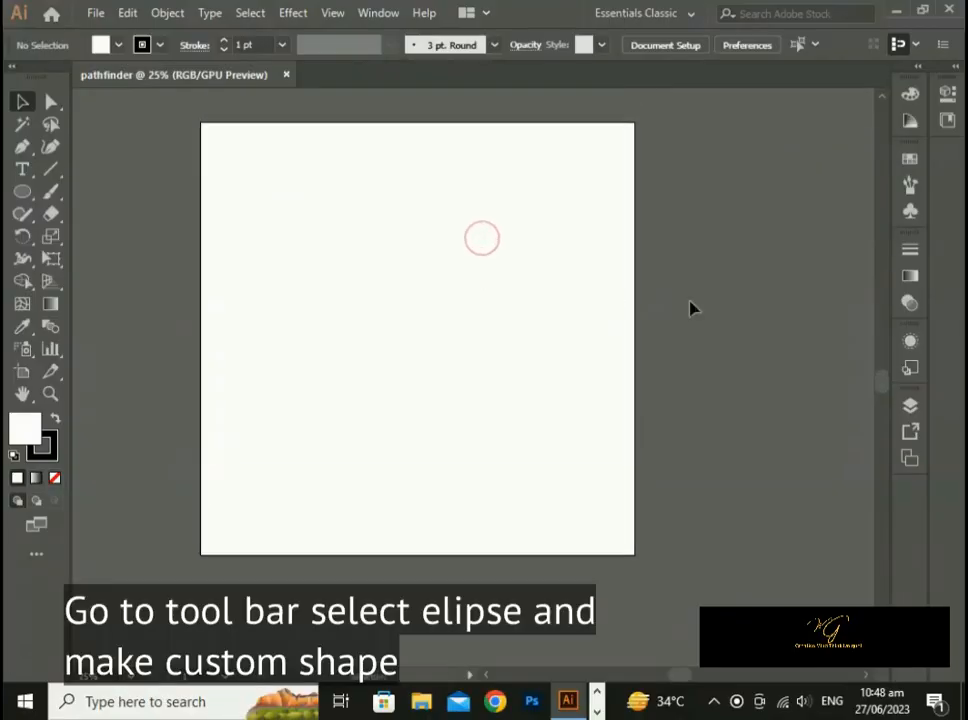
# Draw a wide ellipse centred at about X 268 px, Y 321 px, and duplicate it twice so the copies overlap.
pyautogui.click(22, 191)
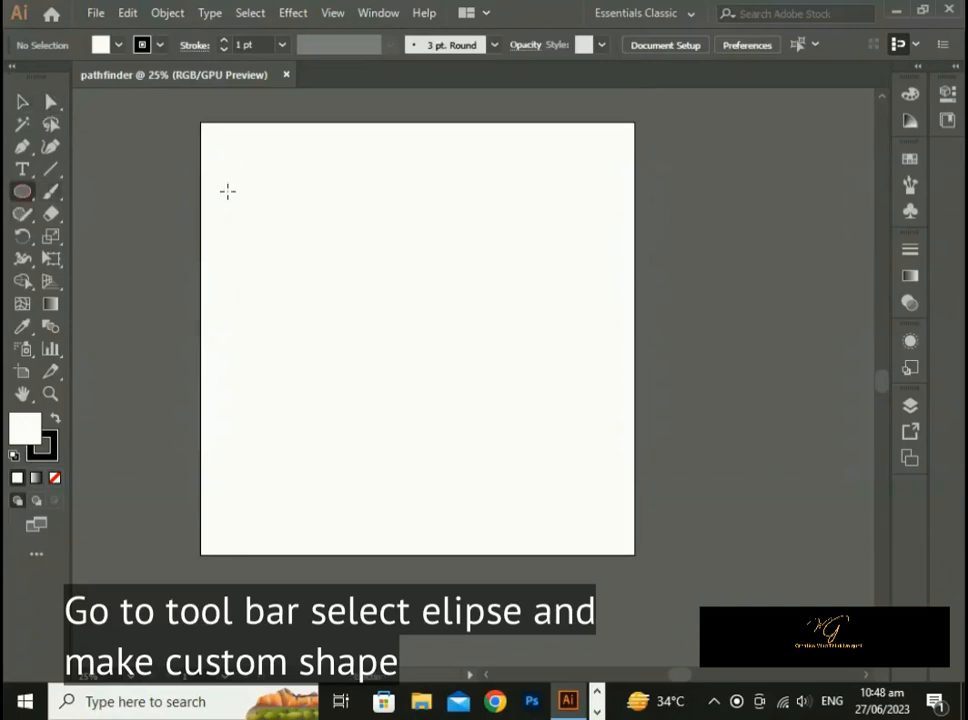
pyautogui.moveTo(228, 190); pyautogui.dragTo(338, 251)
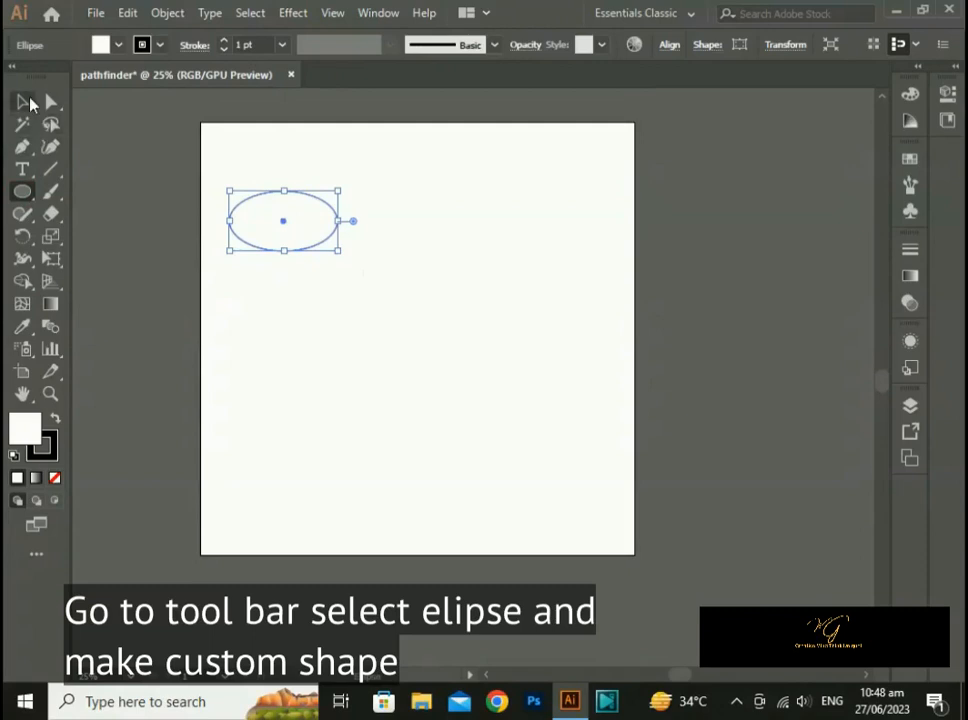
pyautogui.click(23, 101)
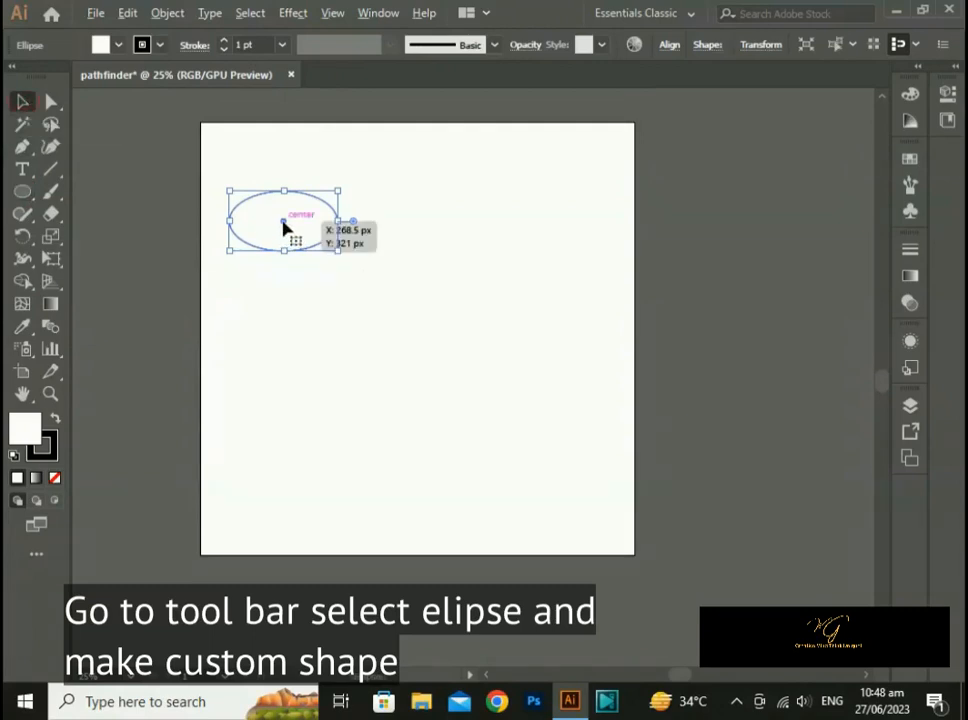
pyautogui.moveTo(283, 224); pyautogui.dragTo(365, 229)
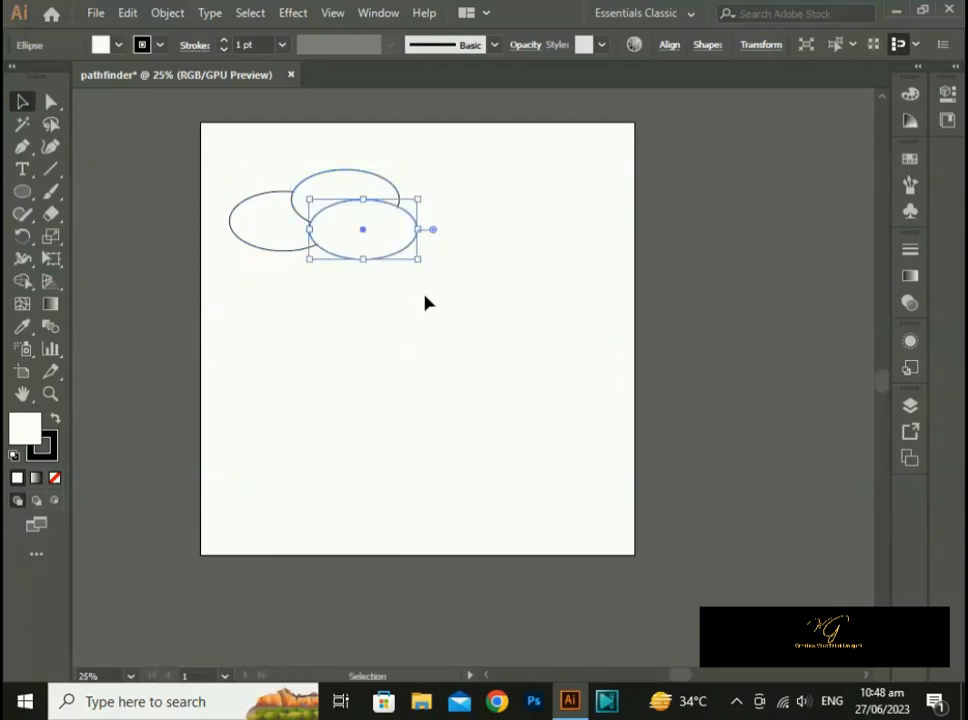
# Reposition the ellipse copies to form a cloud, one above centre and one beside the original.
pyautogui.click(426, 302)
pyautogui.moveTo(359, 185); pyautogui.dragTo(335, 179)
pyautogui.click(450, 290)
pyautogui.moveTo(404, 256); pyautogui.dragTo(366, 242)
pyautogui.click(457, 314)
pyautogui.scroll(1, 432, 302)
pyautogui.click(432, 300)
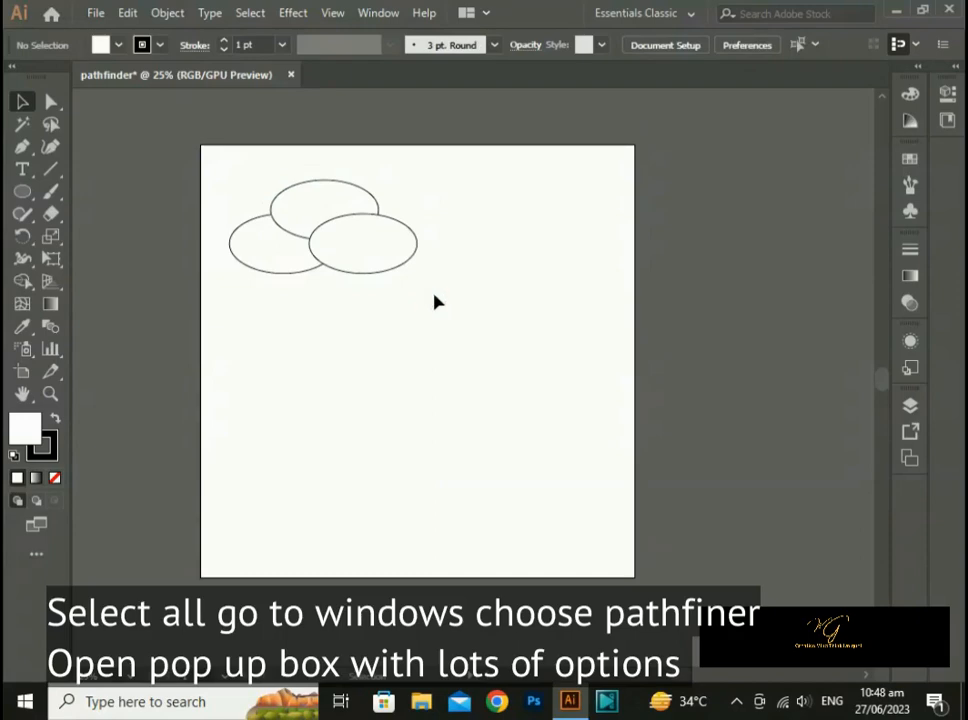
# Merge the three overlapping ellipses into a single cloud outline with Pathfinder's Unite.
pyautogui.moveTo(200, 143); pyautogui.dragTo(440, 310)
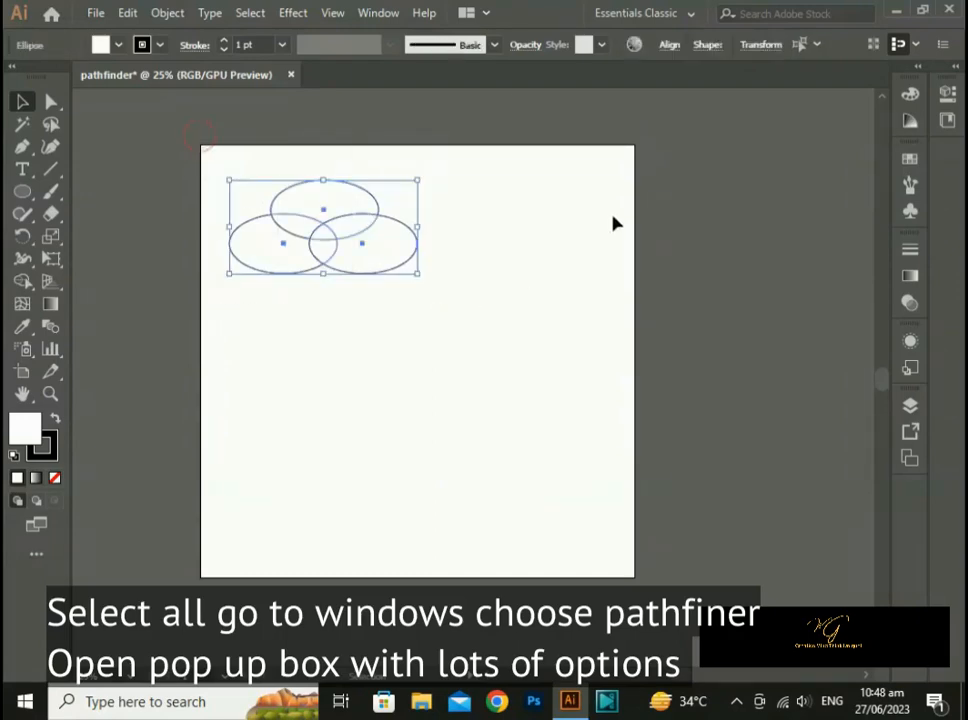
pyautogui.click(388, 16)
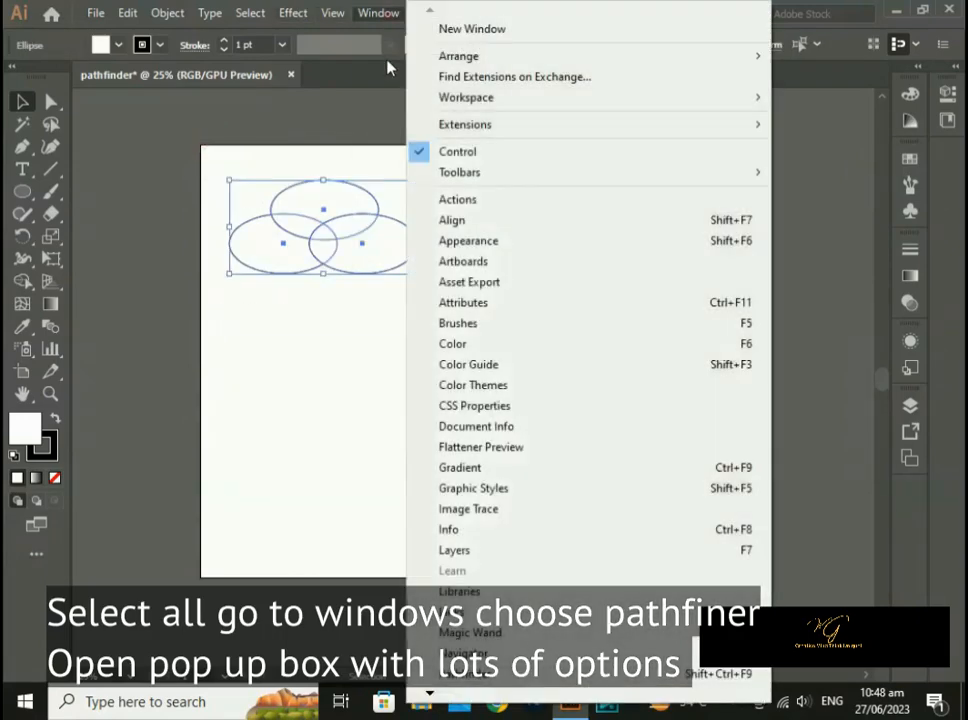
pyautogui.click(488, 675)
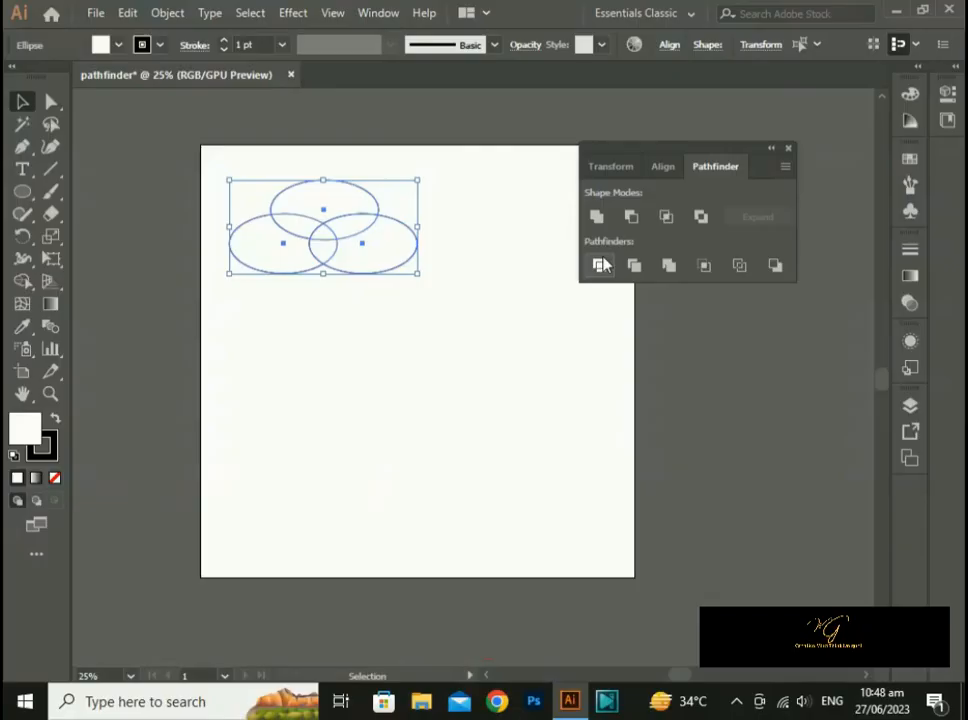
pyautogui.click(596, 216)
pyautogui.click(429, 478)
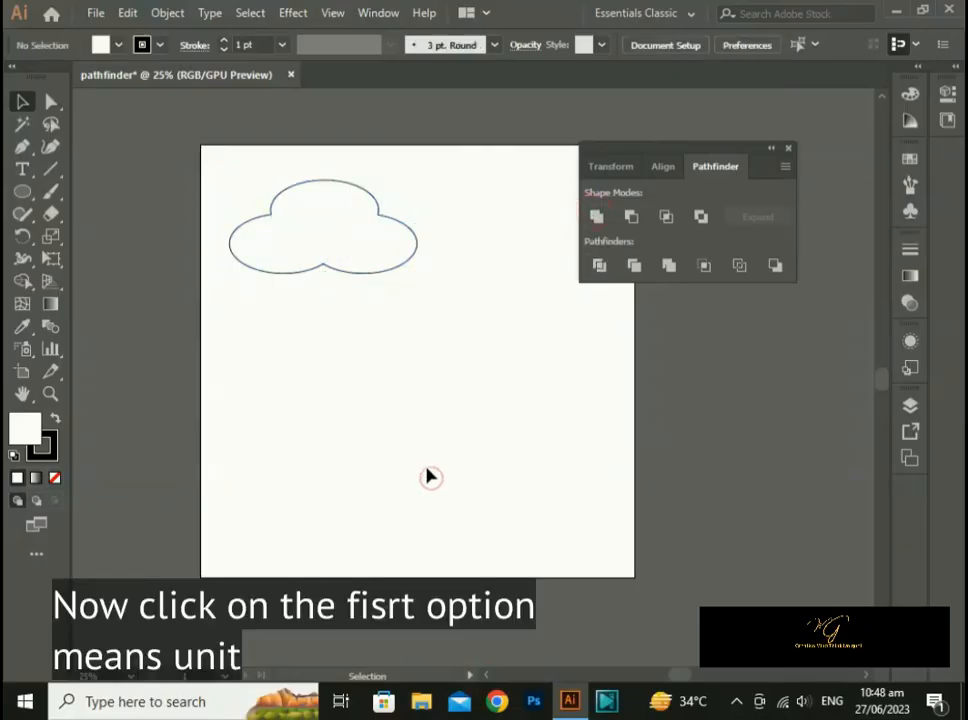
# Remove the cloud's stroke and fill it with light blue #daedf7.
pyautogui.moveTo(412, 142); pyautogui.dragTo(175, 420)
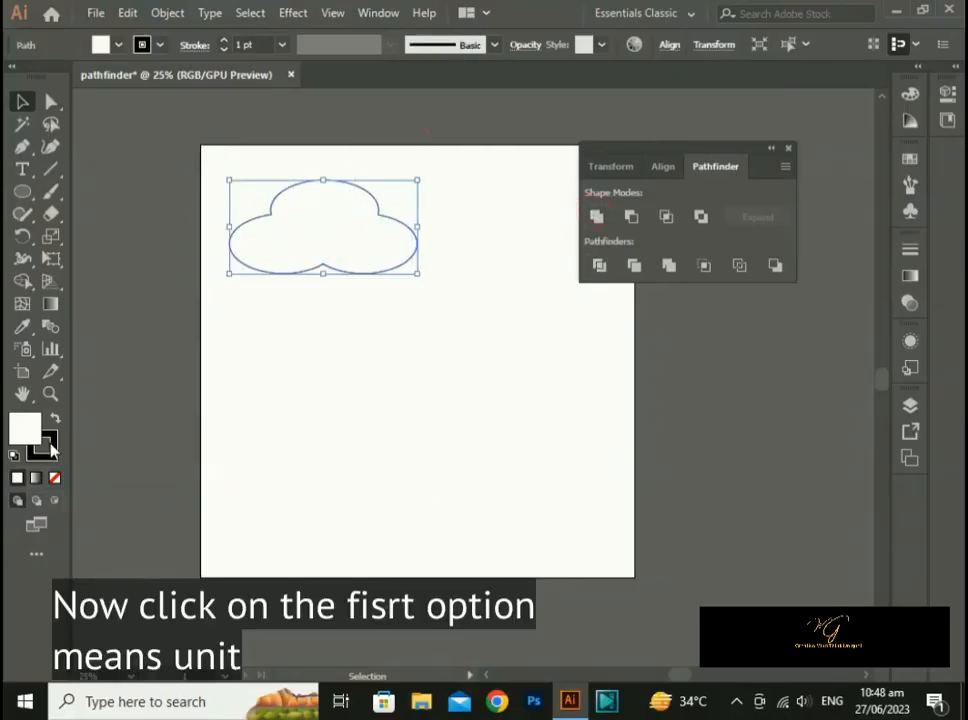
pyautogui.click(50, 458)
pyautogui.click(54, 478)
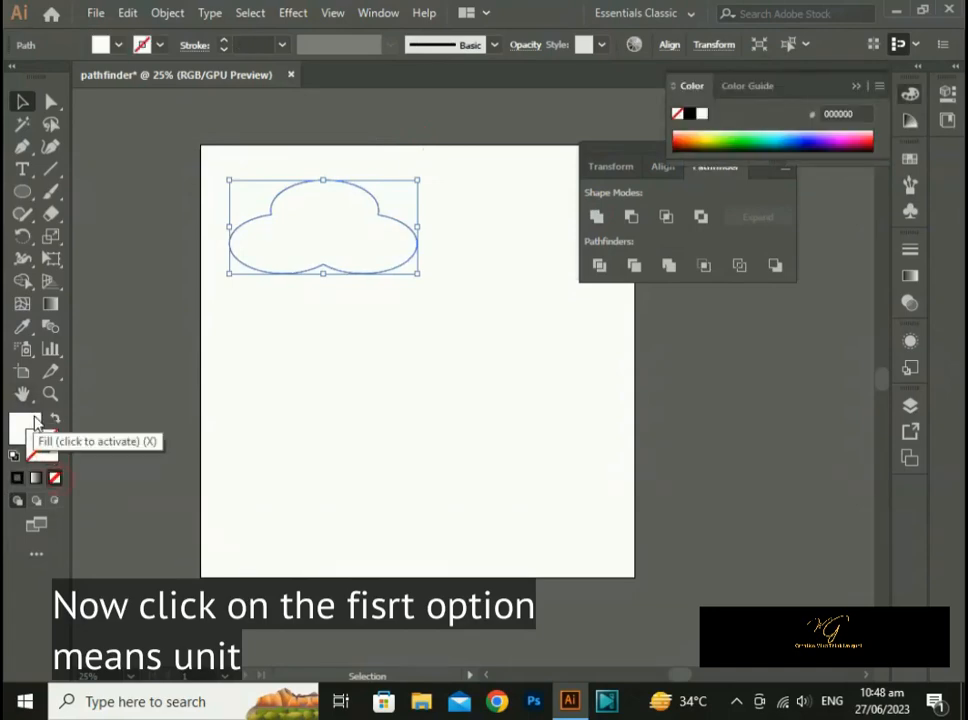
pyautogui.doubleClick(25, 427)
pyautogui.click(394, 311)
pyautogui.click(379, 309)
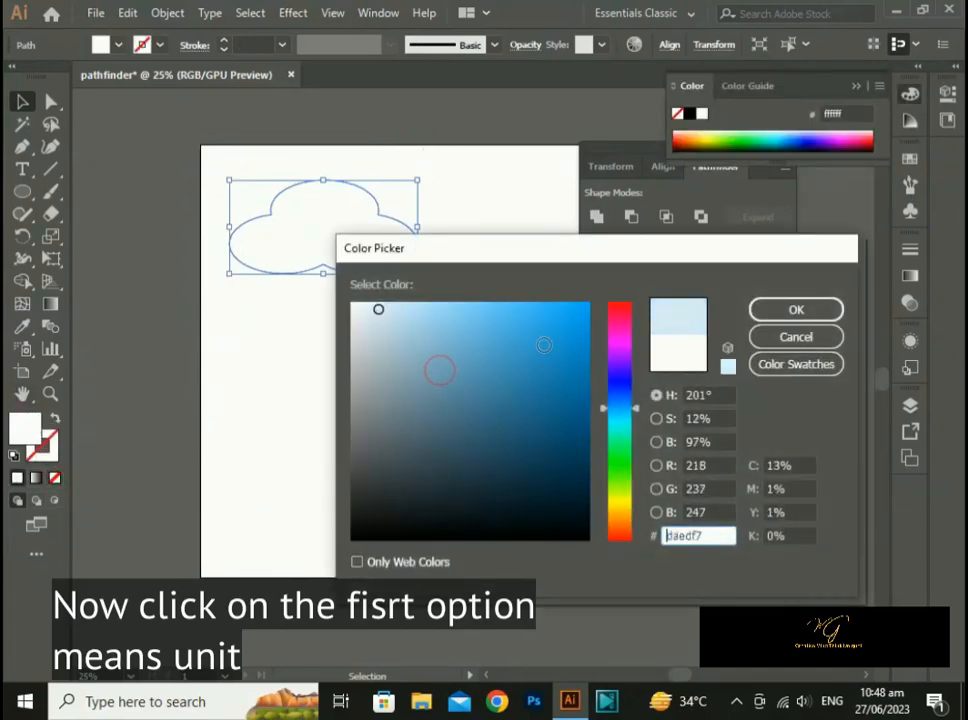
pyautogui.click(796, 309)
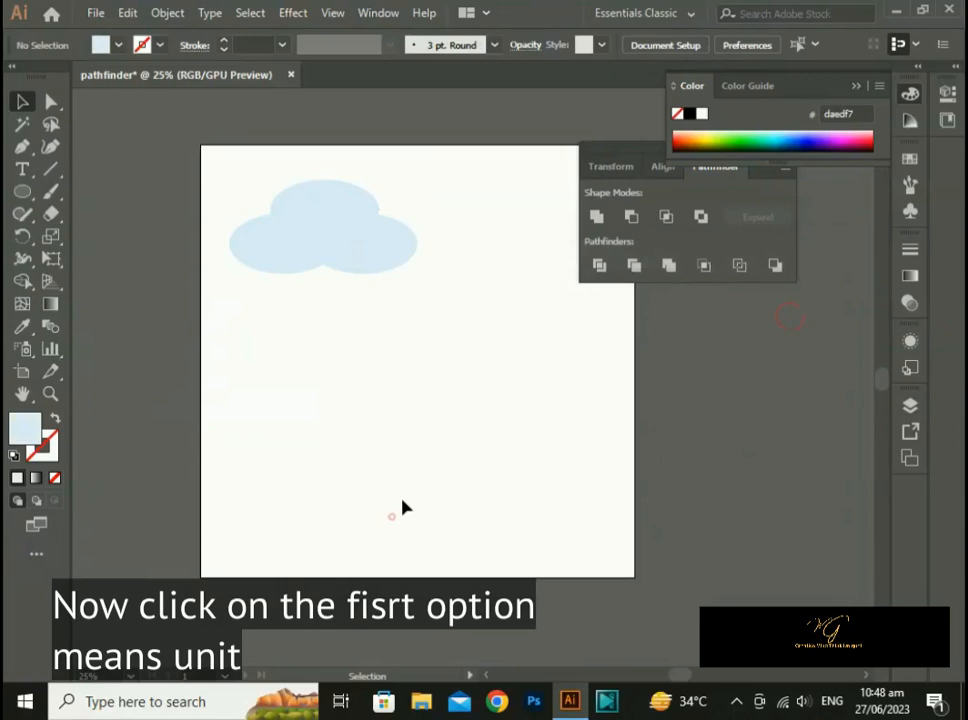
# Pull the cloud's bottom notch anchor down to flatten the base, and move the cloud toward the artboard's upper-left corner.
pyautogui.click(50, 101)
pyautogui.click(365, 273)
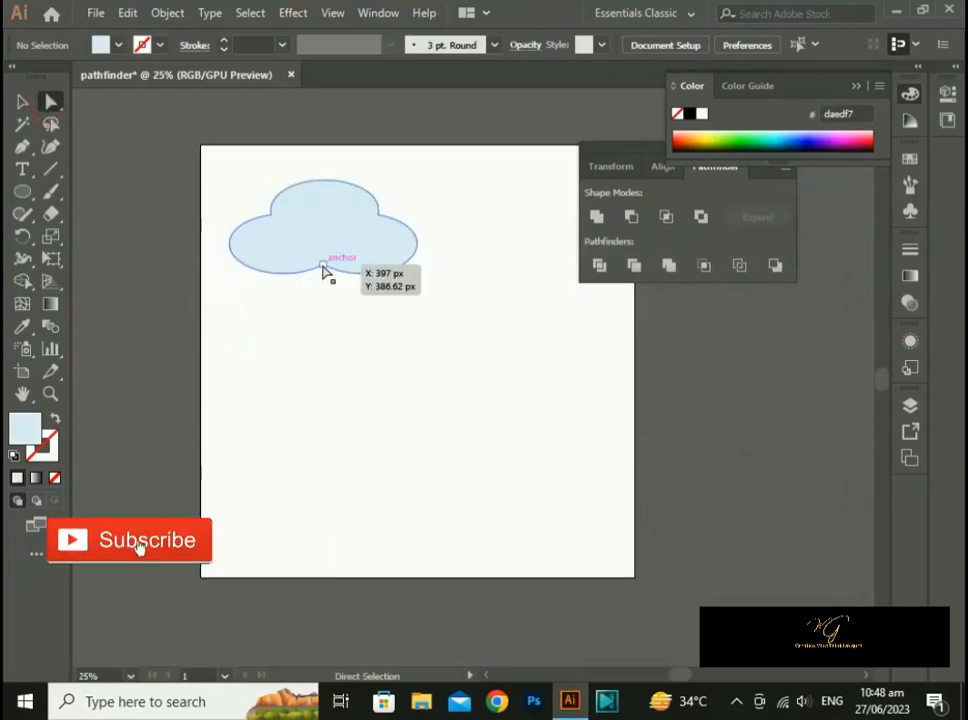
pyautogui.moveTo(324, 270); pyautogui.dragTo(324, 281)
pyautogui.click(22, 101)
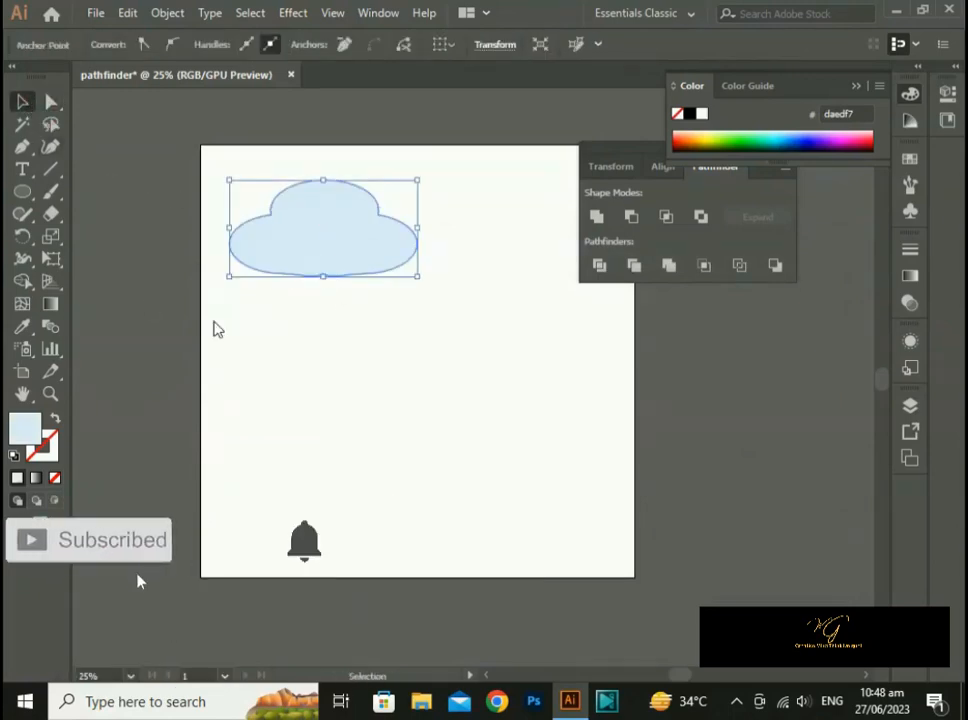
pyautogui.click(326, 419)
pyautogui.moveTo(330, 250); pyautogui.dragTo(308, 241)
pyautogui.click(343, 331)
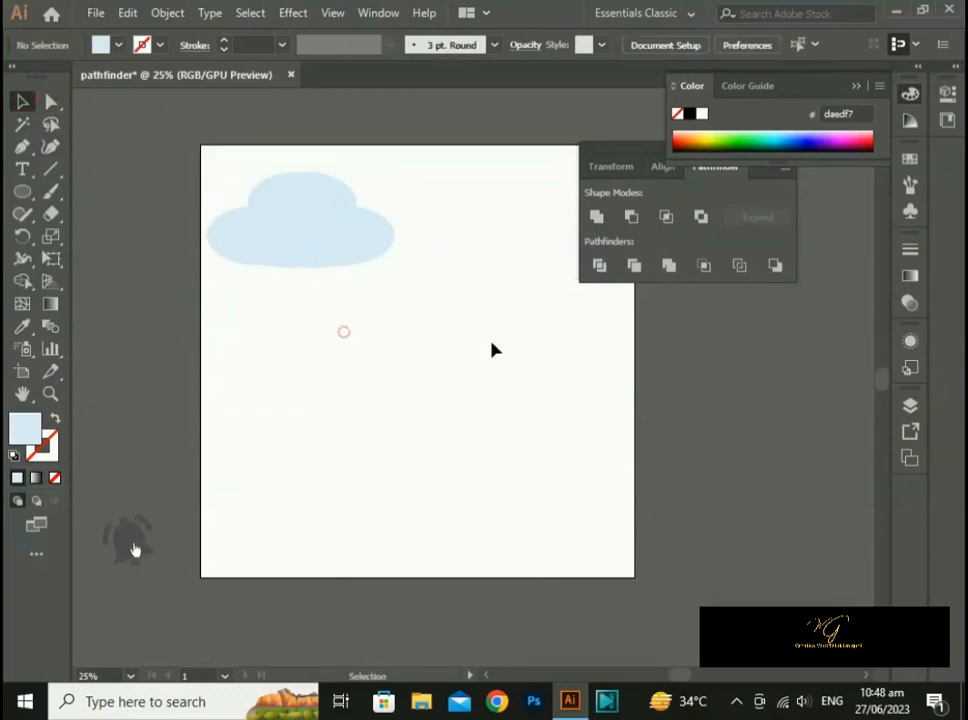
# Draw a circle to the right of the cloud and place a black-filled duplicate over it, offset slightly to the right.
pyautogui.moveTo(490, 348); pyautogui.dragTo(406, 341)
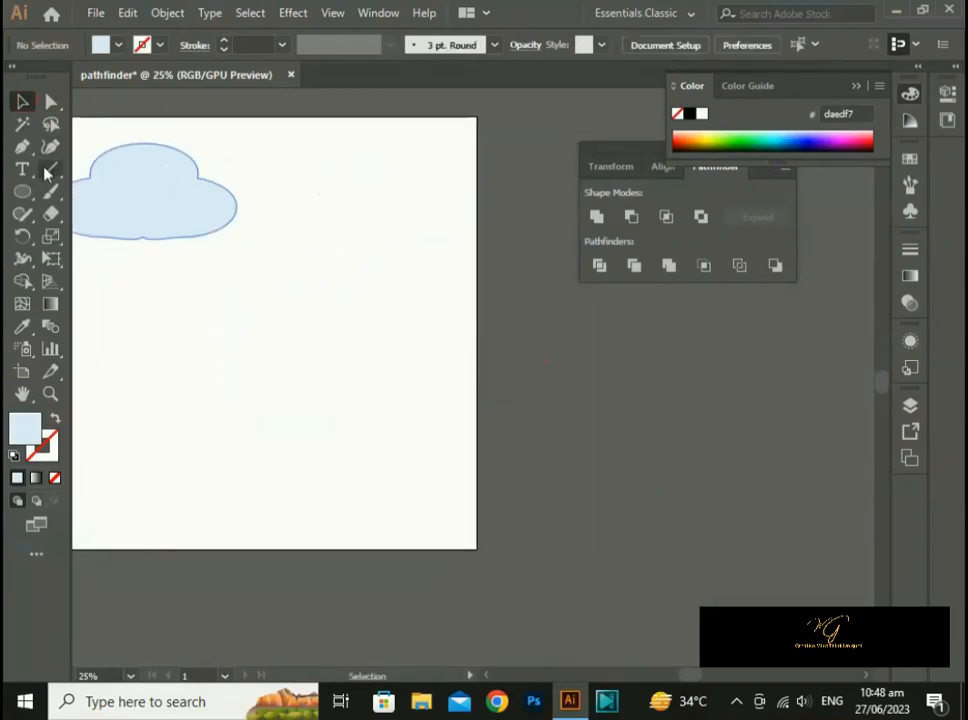
pyautogui.click(25, 197)
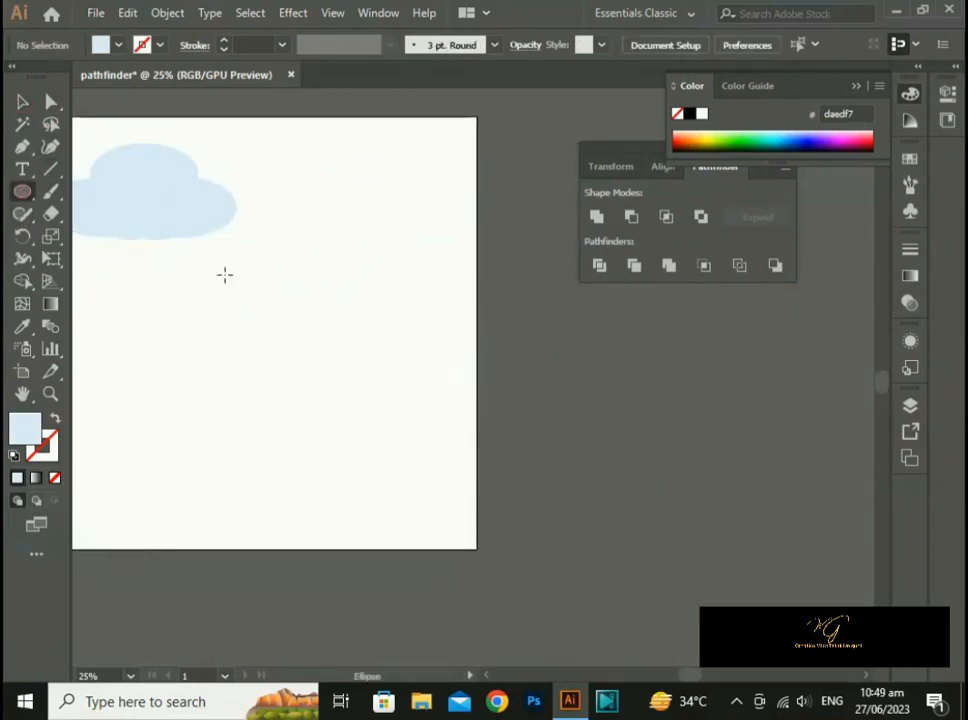
pyautogui.moveTo(291, 177); pyautogui.dragTo(320, 234)
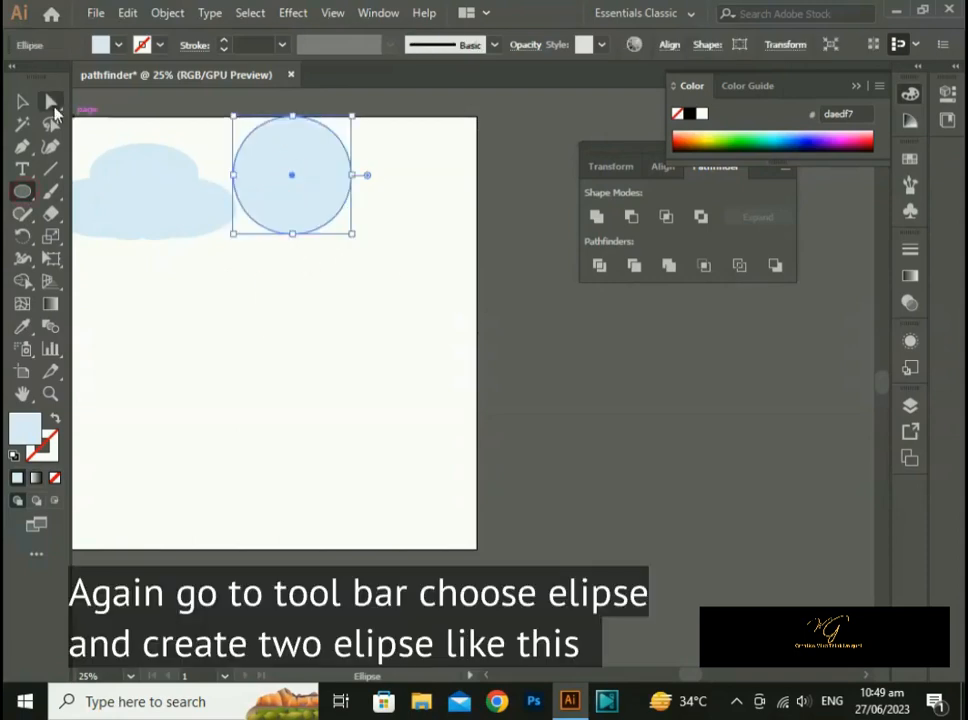
pyautogui.click(22, 101)
pyautogui.moveTo(287, 171); pyautogui.dragTo(336, 257)
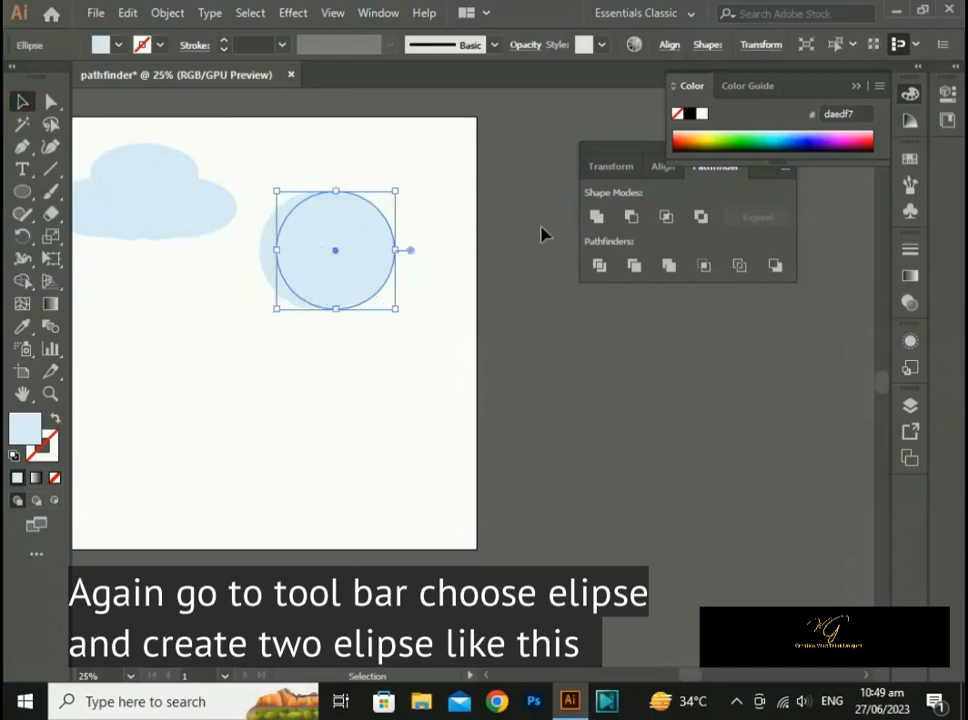
pyautogui.click(689, 113)
# Rotate the two overlapping circles slightly together and fine-tune the black circle's position to shape a crescent.
pyautogui.moveTo(454, 143); pyautogui.dragTo(267, 345)
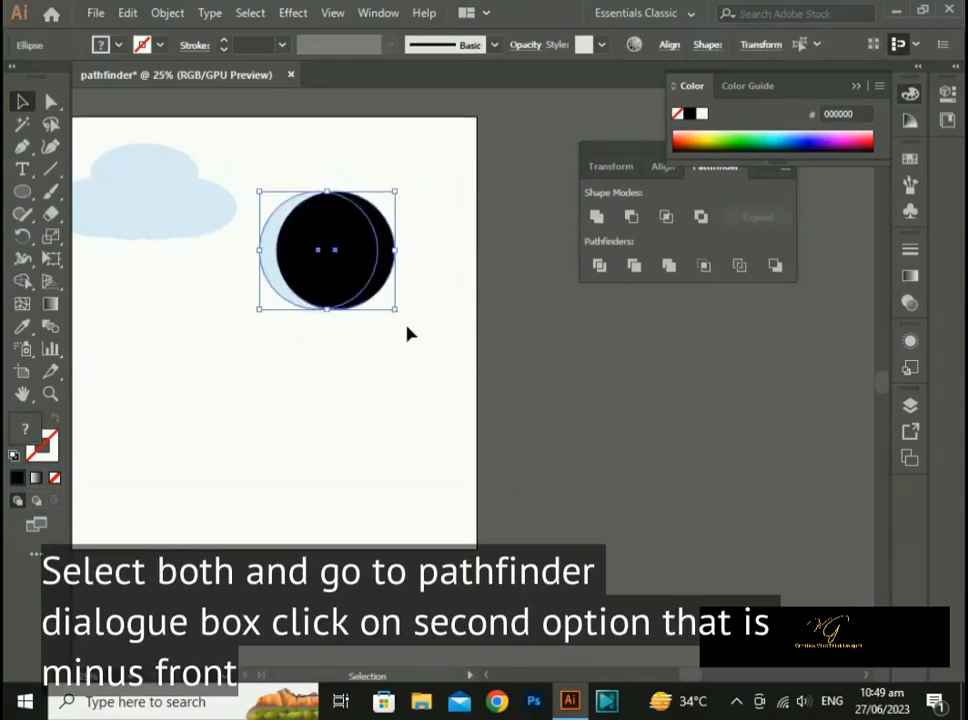
pyautogui.moveTo(406, 331); pyautogui.dragTo(421, 292)
pyautogui.click(405, 364)
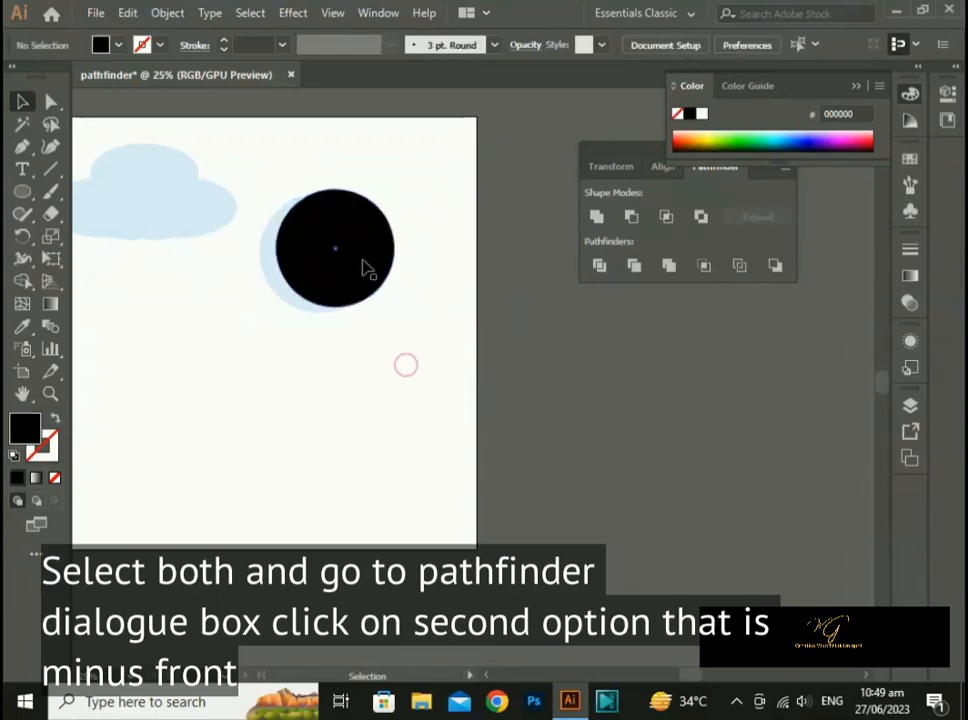
pyautogui.moveTo(362, 259); pyautogui.dragTo(358, 266)
pyautogui.click(416, 272)
# Subtract the black circle from the light blue one with Pathfinder's Minus Front to make a crescent moon.
pyautogui.moveTo(446, 175); pyautogui.dragTo(300, 374)
pyautogui.click(631, 216)
pyautogui.click(512, 424)
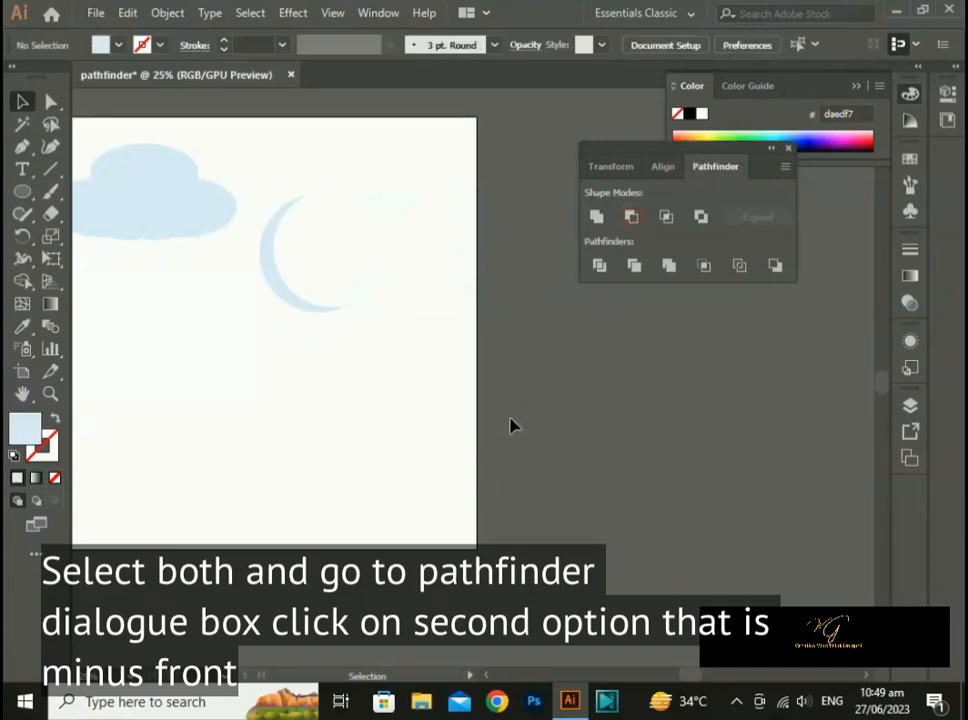
# Move the crescent moon up beside the cloud and rotate it slightly counterclockwise.
pyautogui.moveTo(286, 293); pyautogui.dragTo(306, 264)
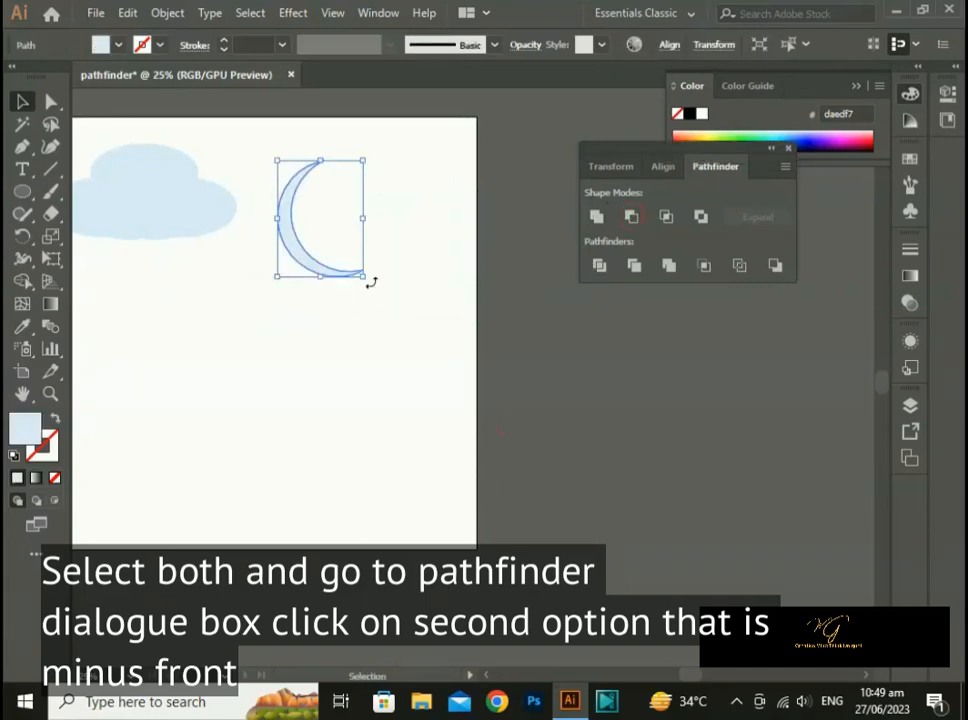
pyautogui.moveTo(367, 281); pyautogui.dragTo(400, 318)
pyautogui.click(406, 356)
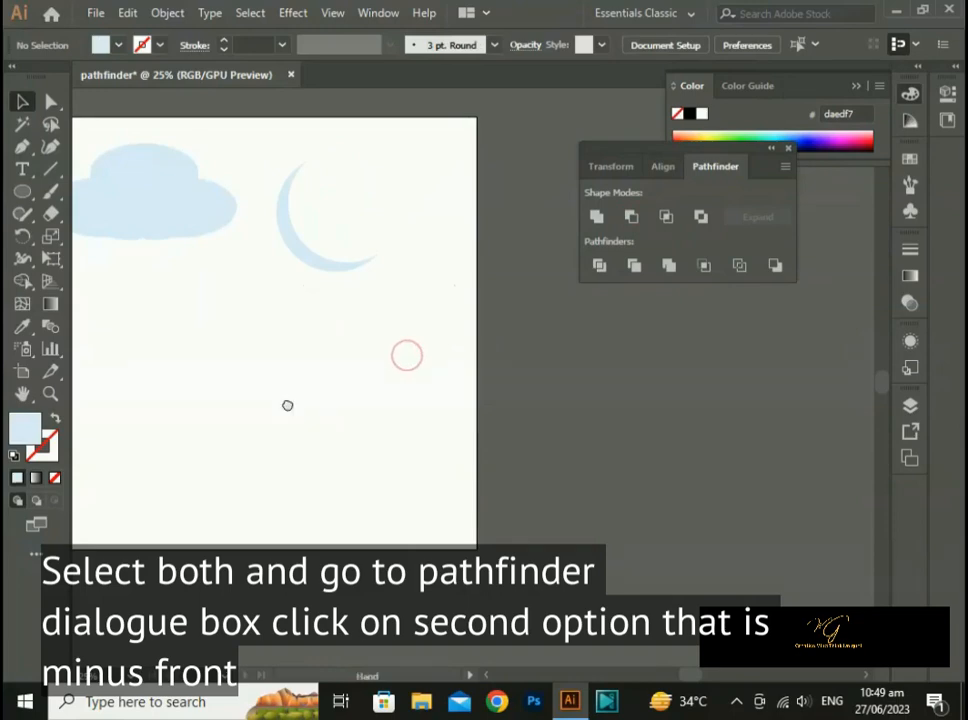
# Draw a circle below the cloud centred at about X 267 px, Y 700 px, and overlay a duplicate on its right half.
pyautogui.moveTo(287, 404); pyautogui.dragTo(402, 404)
pyautogui.click(25, 193)
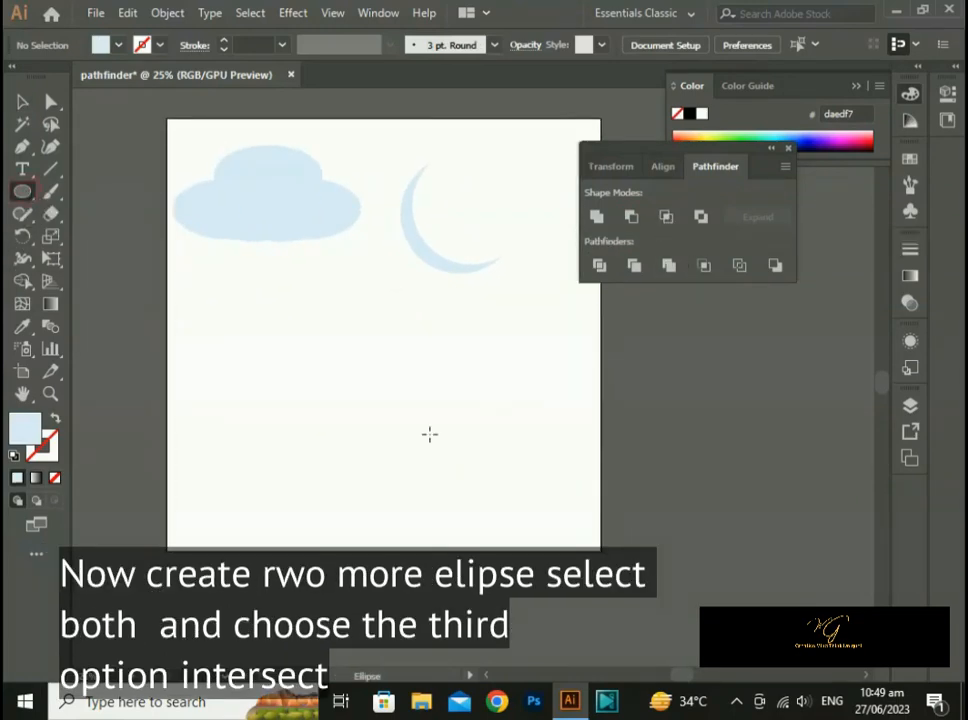
pyautogui.moveTo(246, 333); pyautogui.dragTo(298, 378)
pyautogui.press('v')
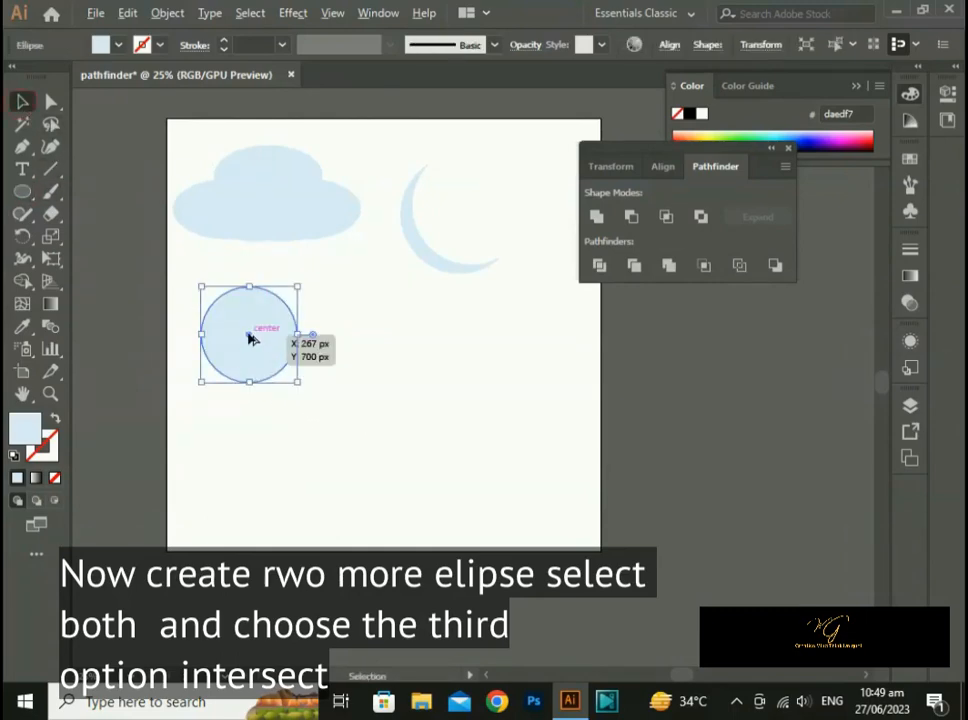
pyautogui.moveTo(251, 335); pyautogui.dragTo(298, 335)
pyautogui.click(418, 357)
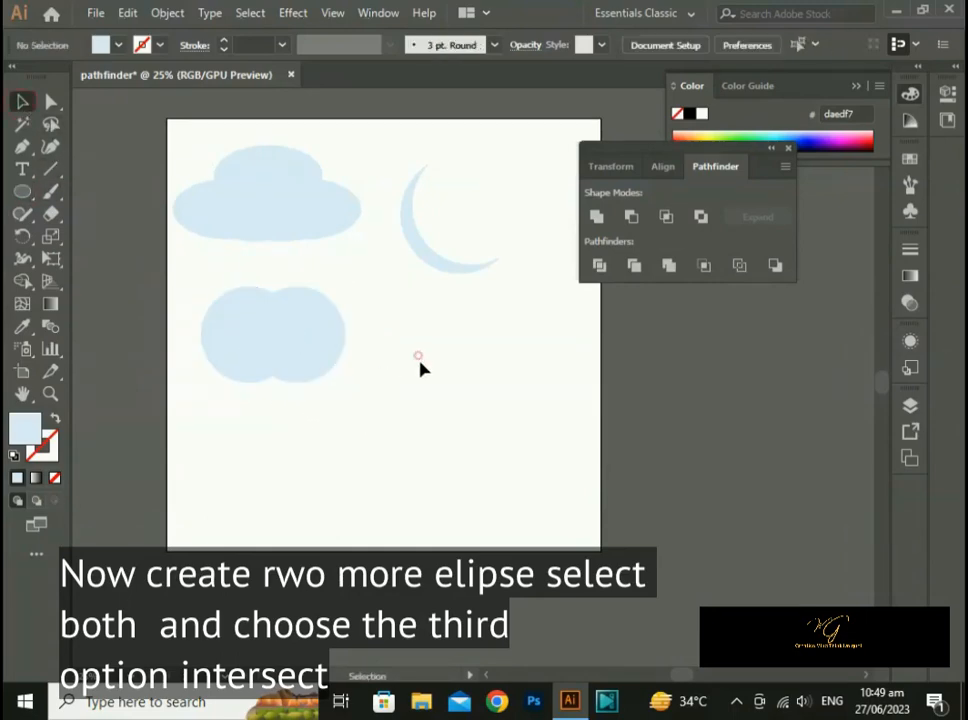
# Fill the right one of the two overlapping circles below the cloud with black.
pyautogui.click(335, 349)
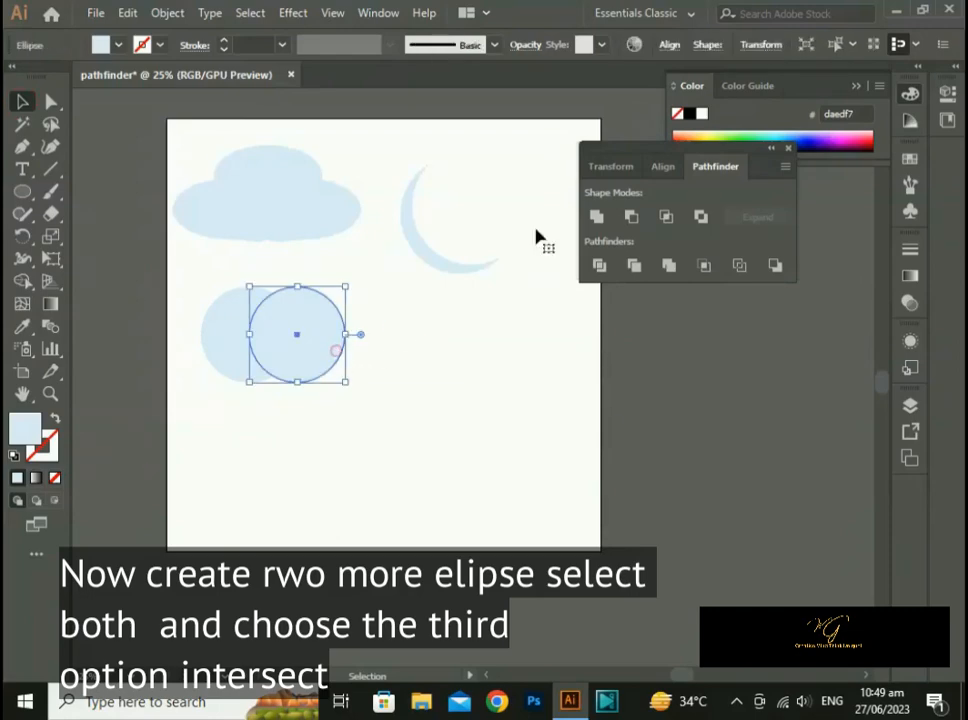
pyautogui.click(689, 114)
pyautogui.click(447, 461)
# Apply Pathfinder's Intersect to the two overlapping circles and move the resulting lens shape up beside the crescent moon.
pyautogui.moveTo(380, 337); pyautogui.dragTo(155, 388)
pyautogui.click(666, 216)
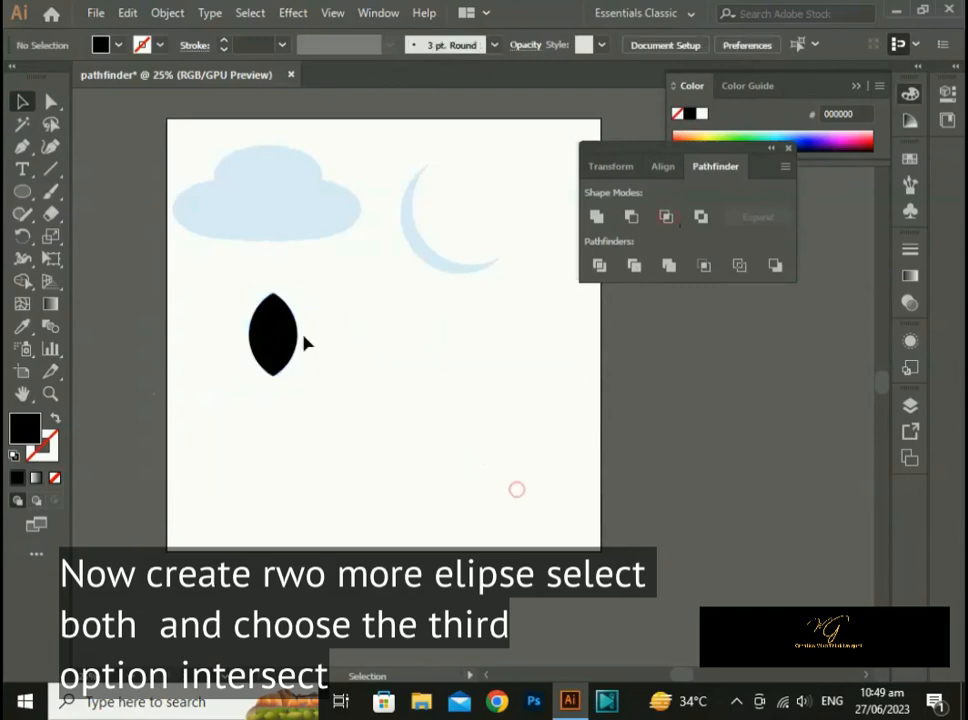
pyautogui.moveTo(298, 337); pyautogui.dragTo(553, 216)
pyautogui.click(450, 497)
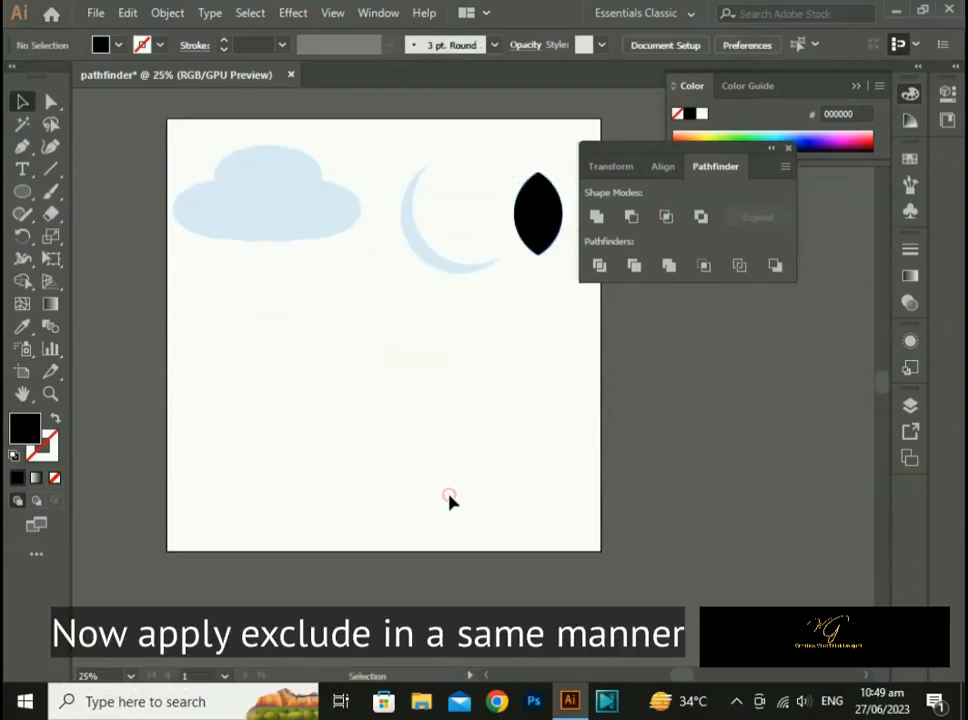
# Draw a black circle below the cloud centred at about X 249 px, Y 740 px, and overlay a duplicate on its right half.
pyautogui.moveTo(318, 440)
pyautogui.mouseDown()
pyautogui.moveTo(238, 428)
pyautogui.moveTo(291, 430)
pyautogui.moveTo(300, 440)
pyautogui.mouseUp()
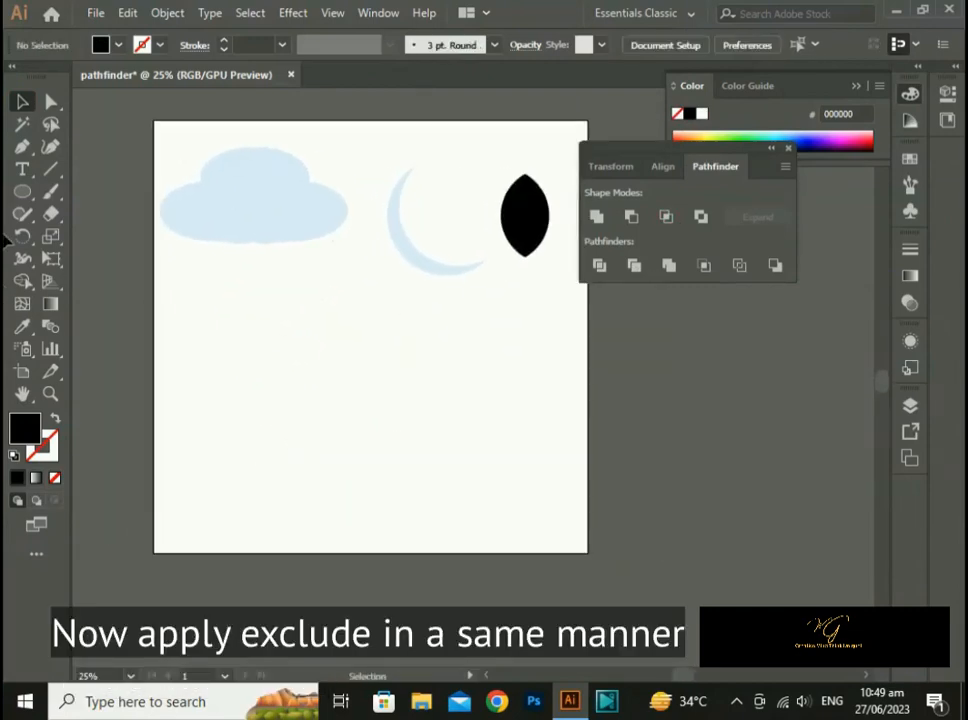
pyautogui.click(22, 191)
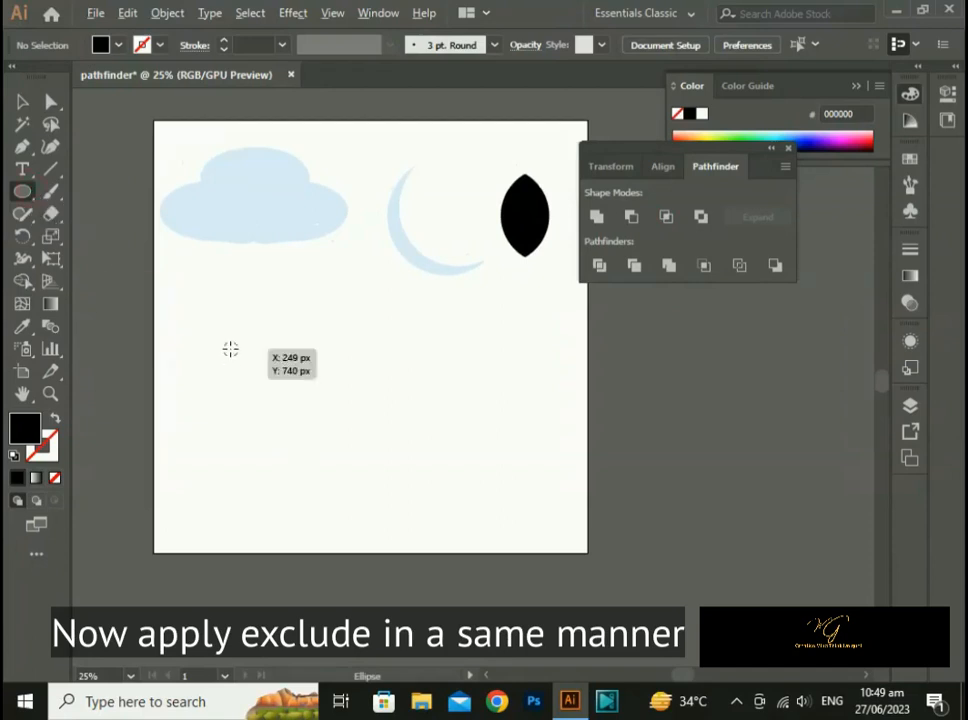
pyautogui.moveTo(229, 348); pyautogui.dragTo(238, 396)
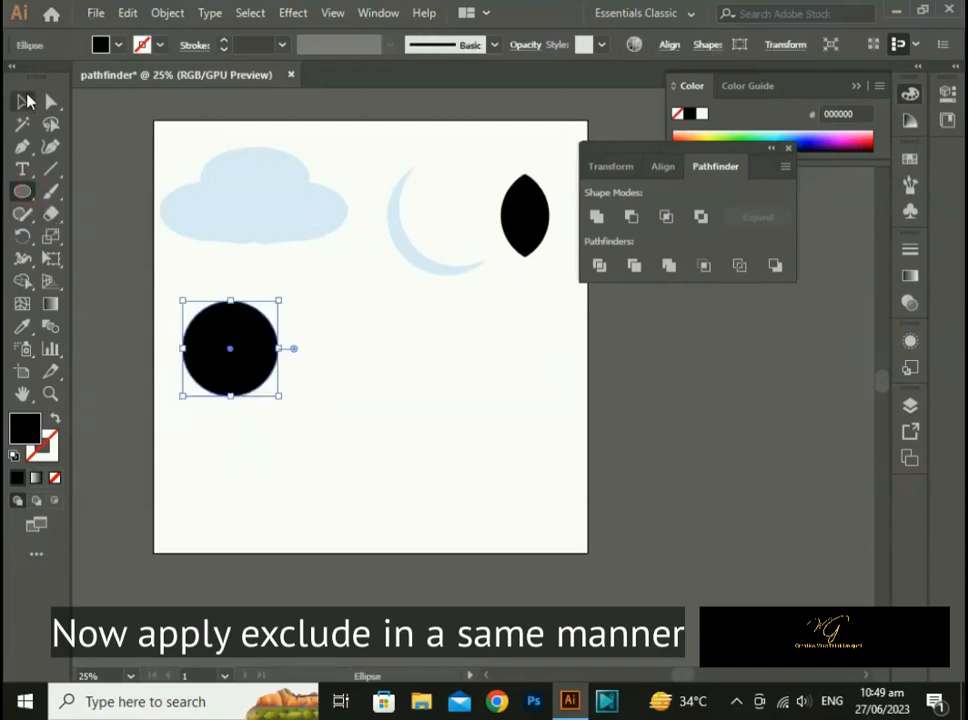
pyautogui.click(22, 101)
pyautogui.moveTo(232, 343); pyautogui.dragTo(278, 348)
pyautogui.click(385, 363)
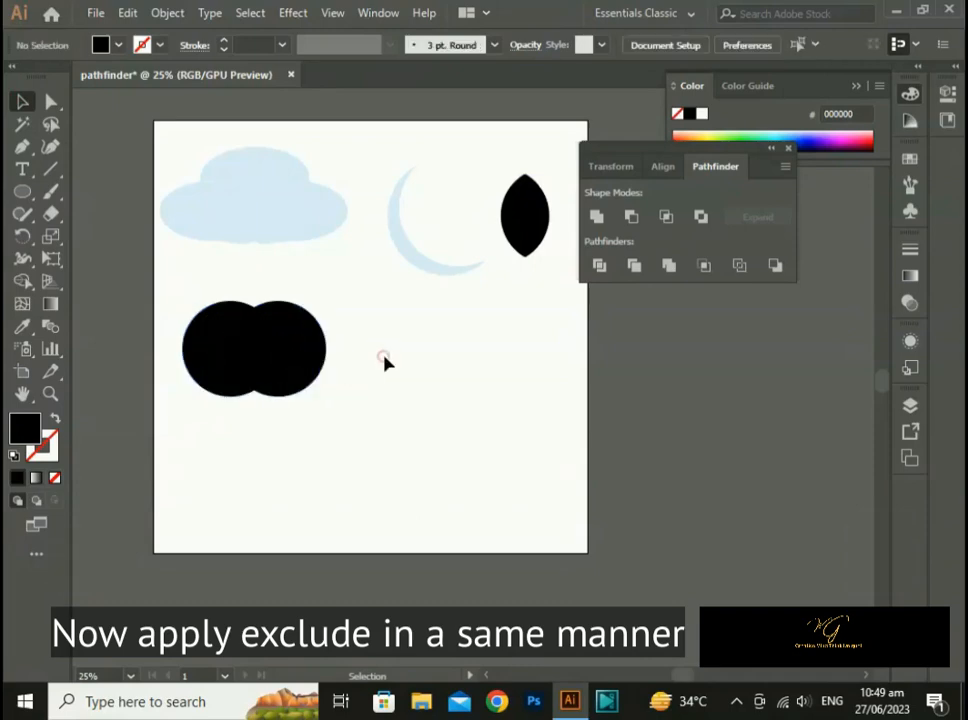
# Apply Pathfinder's Exclude to the two overlapping black circles and move the result up just beneath the cloud.
pyautogui.moveTo(385, 330); pyautogui.dragTo(132, 397)
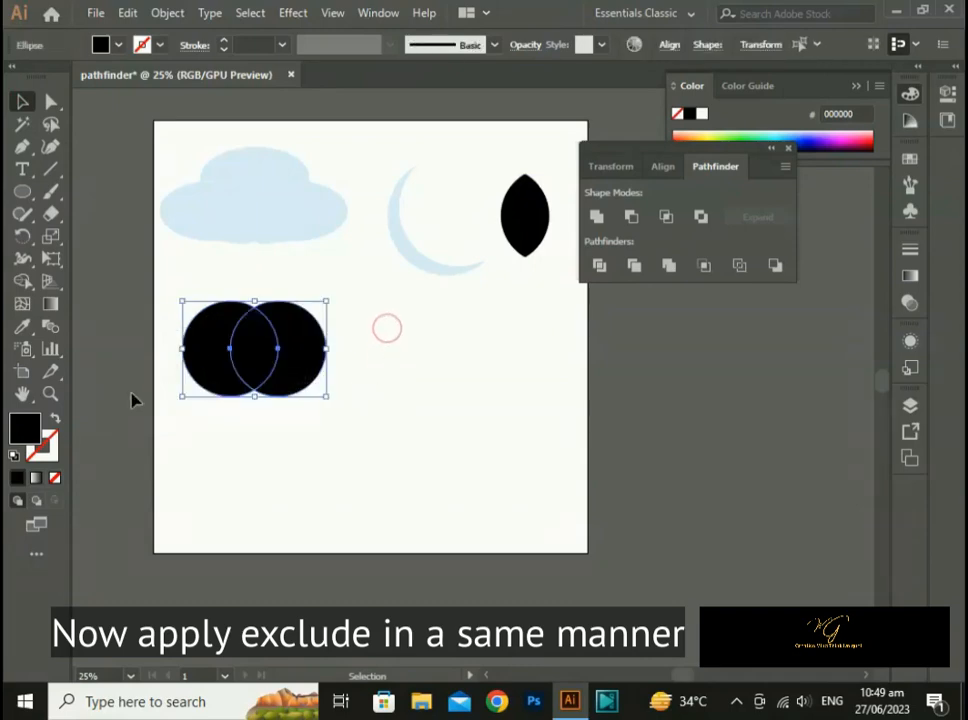
pyautogui.click(701, 216)
pyautogui.click(545, 416)
pyautogui.moveTo(300, 378); pyautogui.dragTo(281, 331)
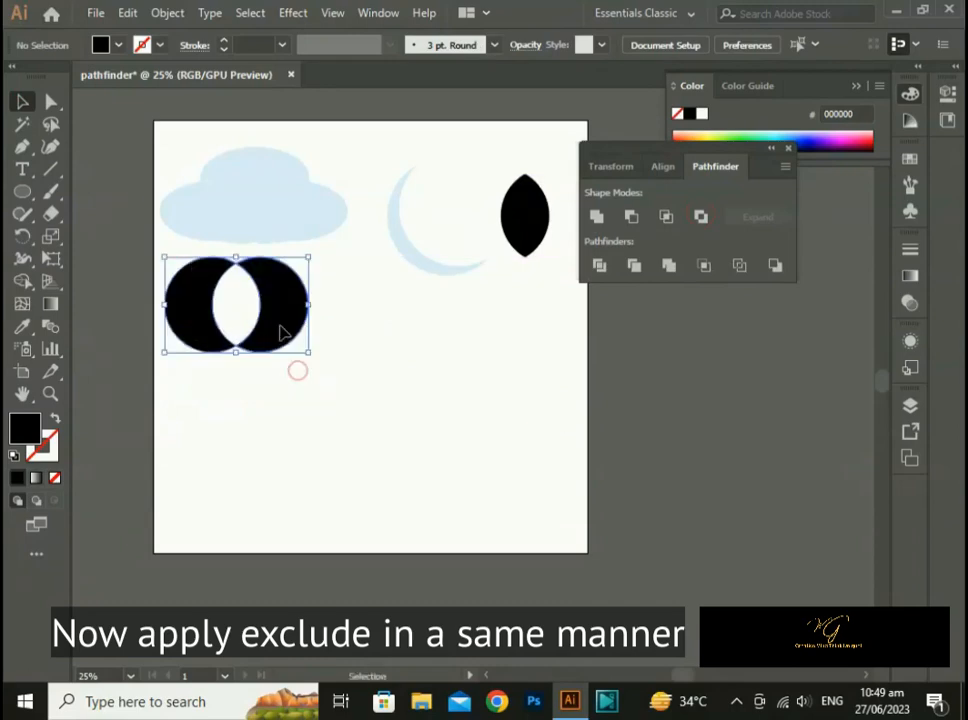
pyautogui.click(365, 440)
pyautogui.click(22, 192)
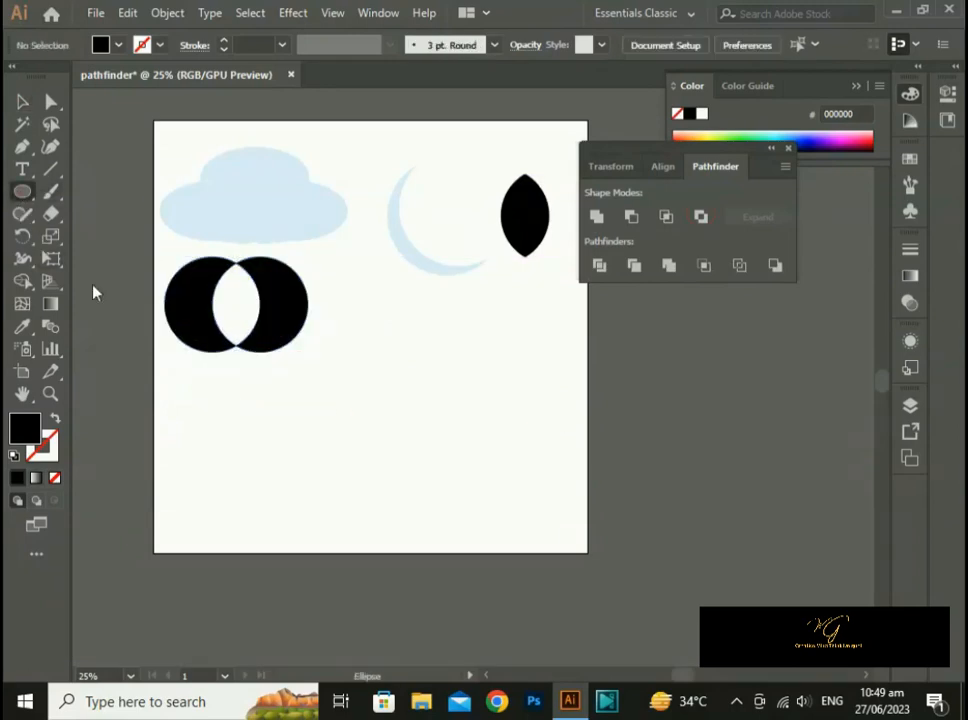
pyautogui.moveTo(289, 430); pyautogui.dragTo(296, 480)
pyautogui.click(22, 101)
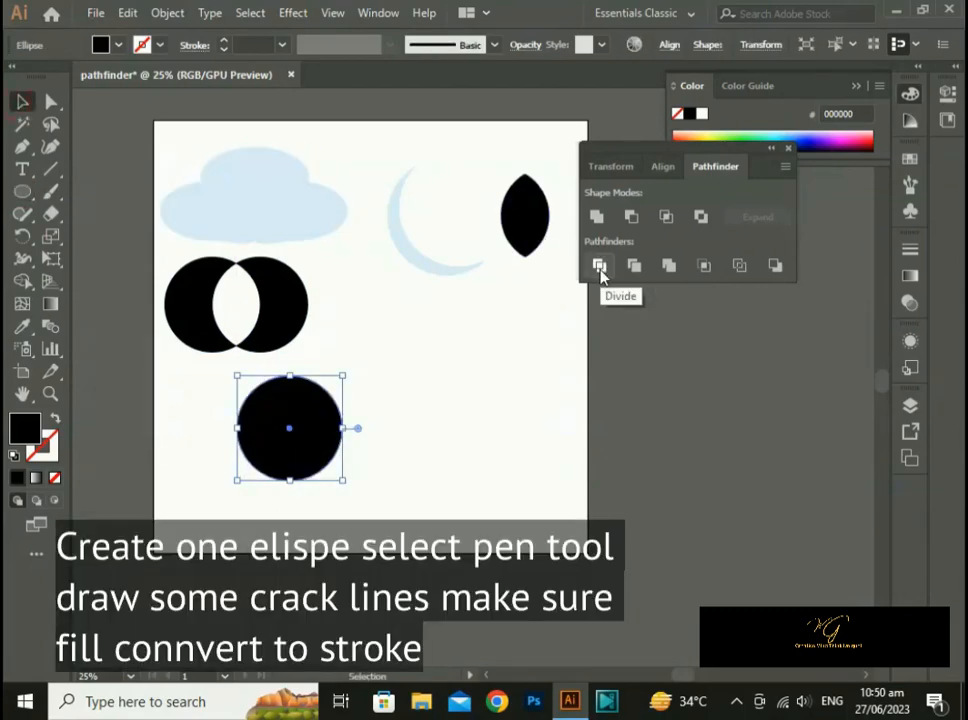
pyautogui.click(525, 493)
pyautogui.click(305, 446)
pyautogui.press('Delete')
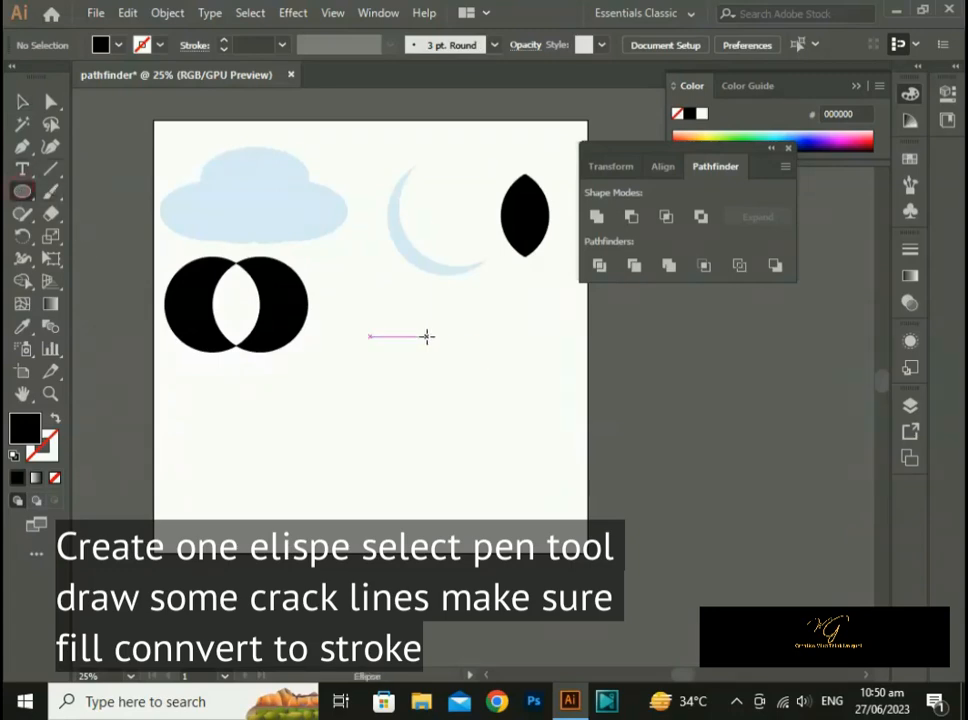
# Draw a tall black ellipse about 452 by 685 px in the artboard's lower-right area, shift it up and left, and adjust its proportions.
pyautogui.moveTo(426, 335); pyautogui.dragTo(567, 545)
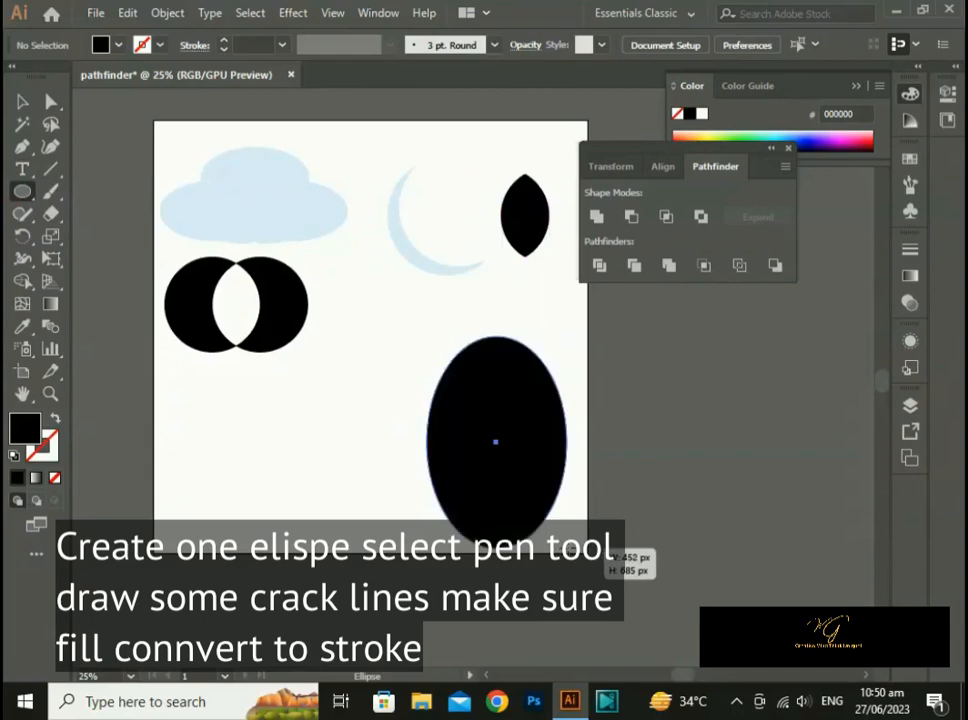
pyautogui.click(24, 103)
pyautogui.moveTo(515, 457); pyautogui.dragTo(490, 441)
pyautogui.moveTo(472, 533); pyautogui.dragTo(472, 520)
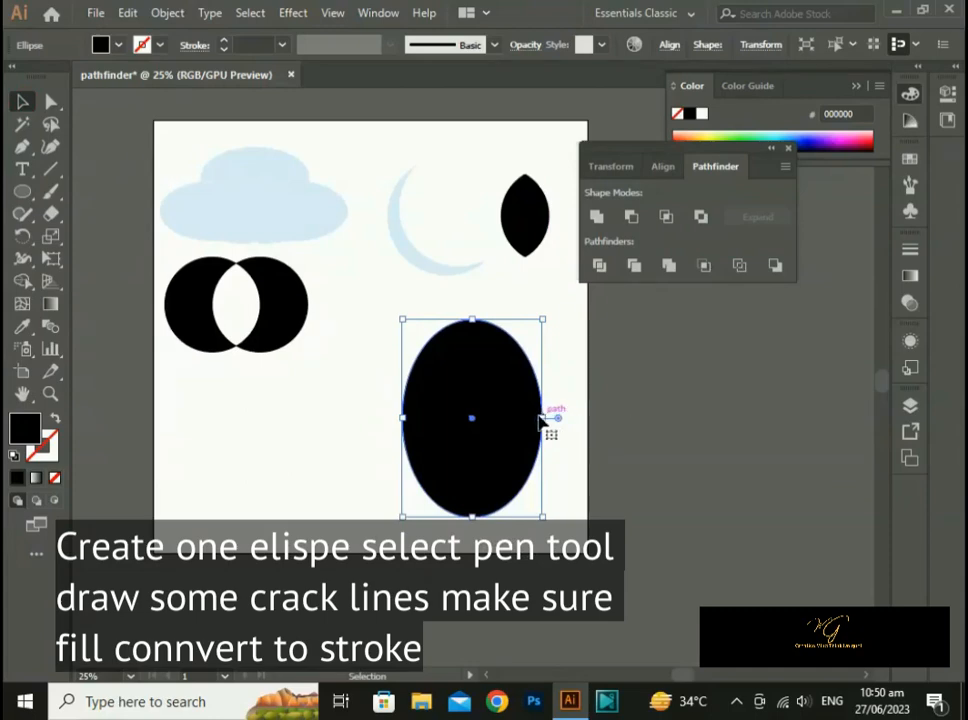
pyautogui.moveTo(547, 420)
pyautogui.mouseDown()
pyautogui.moveTo(536, 417)
pyautogui.moveTo(547, 412)
pyautogui.moveTo(532, 418)
pyautogui.mouseUp()
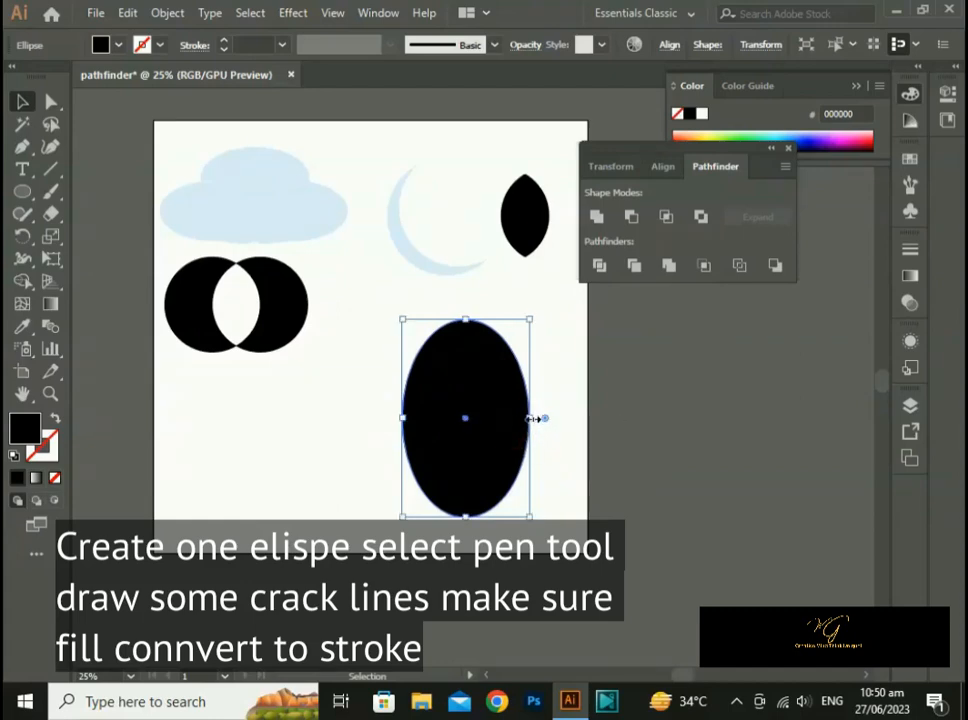
pyautogui.moveTo(535, 418); pyautogui.dragTo(549, 417)
pyautogui.click(577, 443)
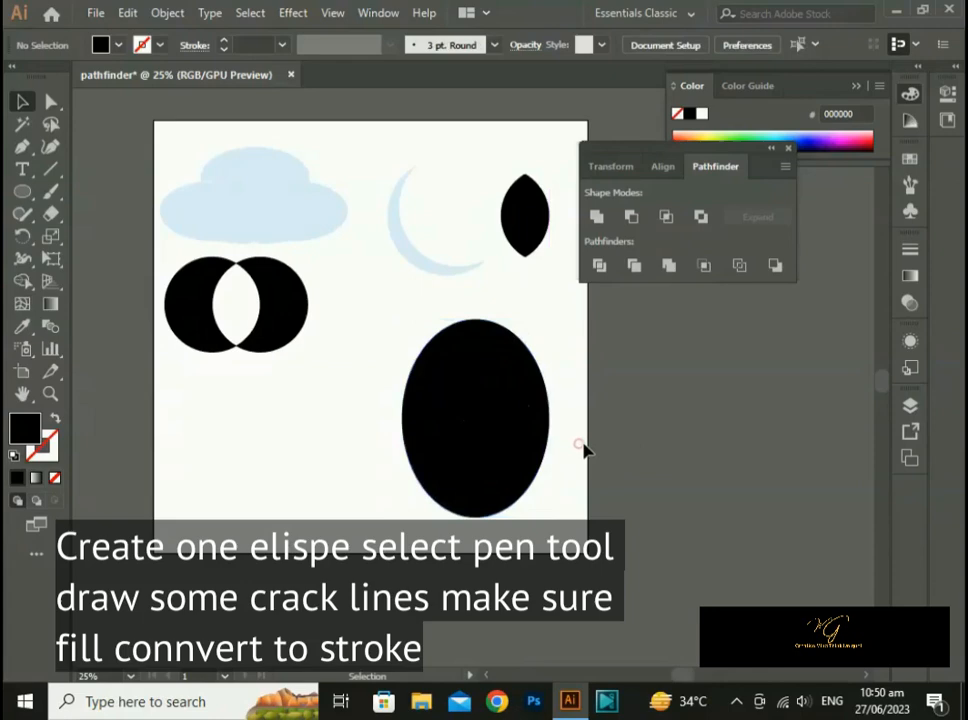
# Move the tall ellipse off the artboard's right side and fill it with light grey e5e5e5.
pyautogui.click(494, 472)
pyautogui.click(703, 114)
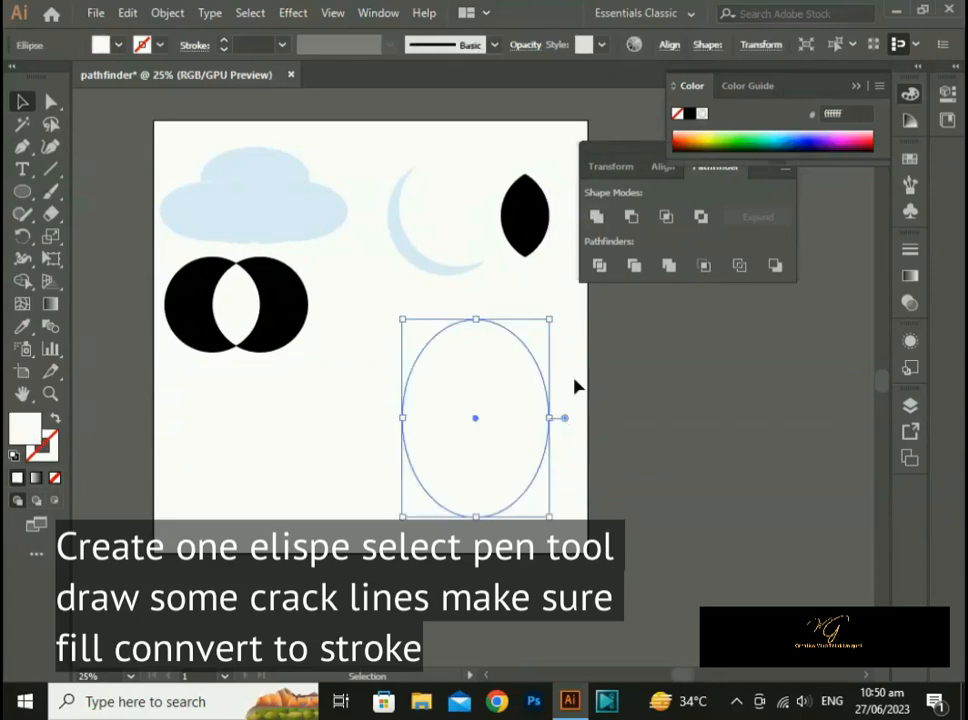
pyautogui.moveTo(501, 456); pyautogui.dragTo(725, 485)
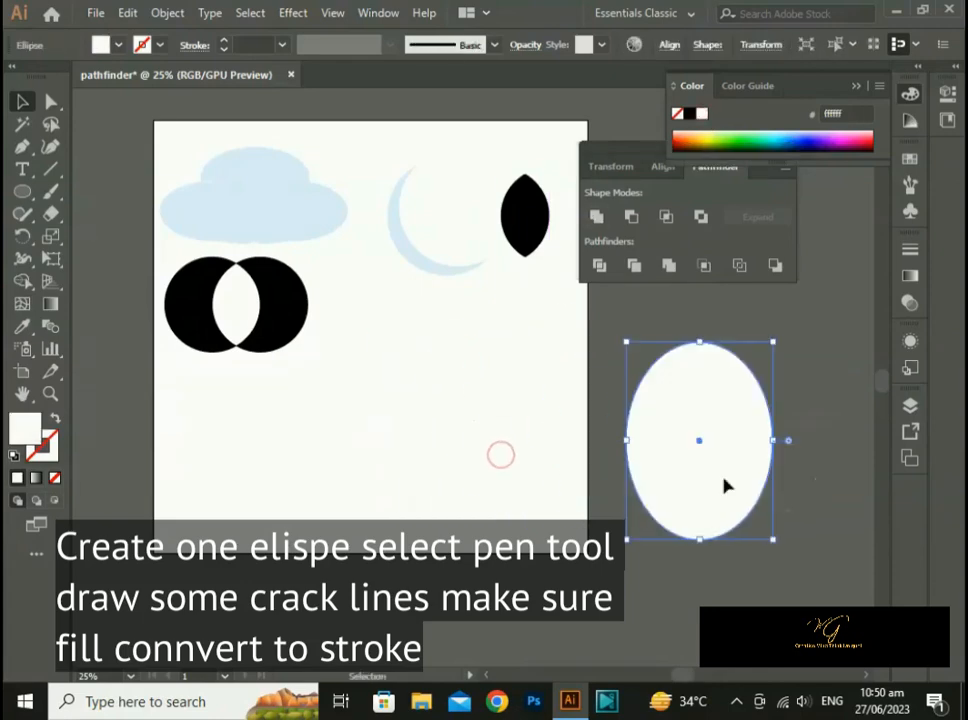
pyautogui.doubleClick(29, 440)
pyautogui.moveTo(390, 313); pyautogui.dragTo(352, 324)
pyautogui.click(783, 310)
pyautogui.click(728, 590)
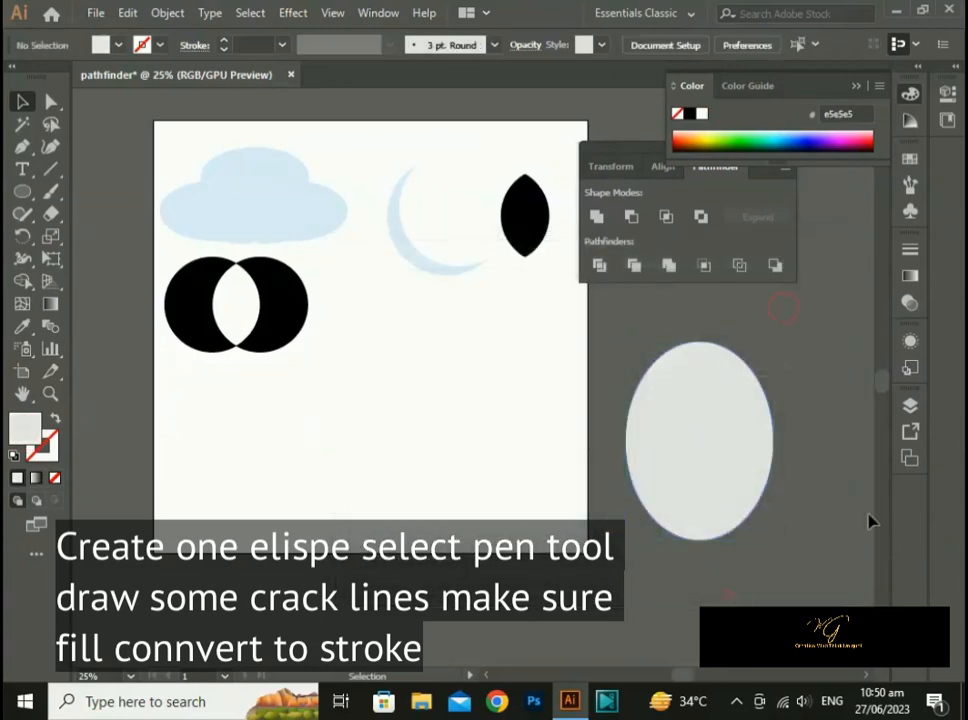
# Stretch the light grey ellipse slightly downward to make it taller.
pyautogui.moveTo(869, 520); pyautogui.dragTo(662, 450)
pyautogui.click(537, 403)
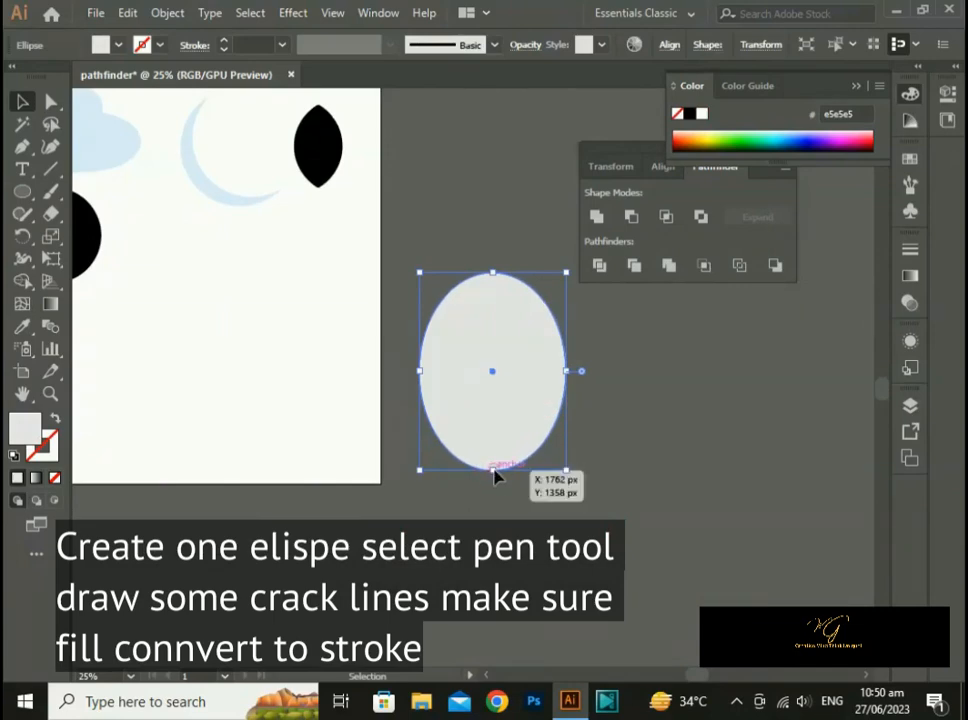
pyautogui.click(492, 462)
pyautogui.moveTo(493, 473); pyautogui.dragTo(493, 492)
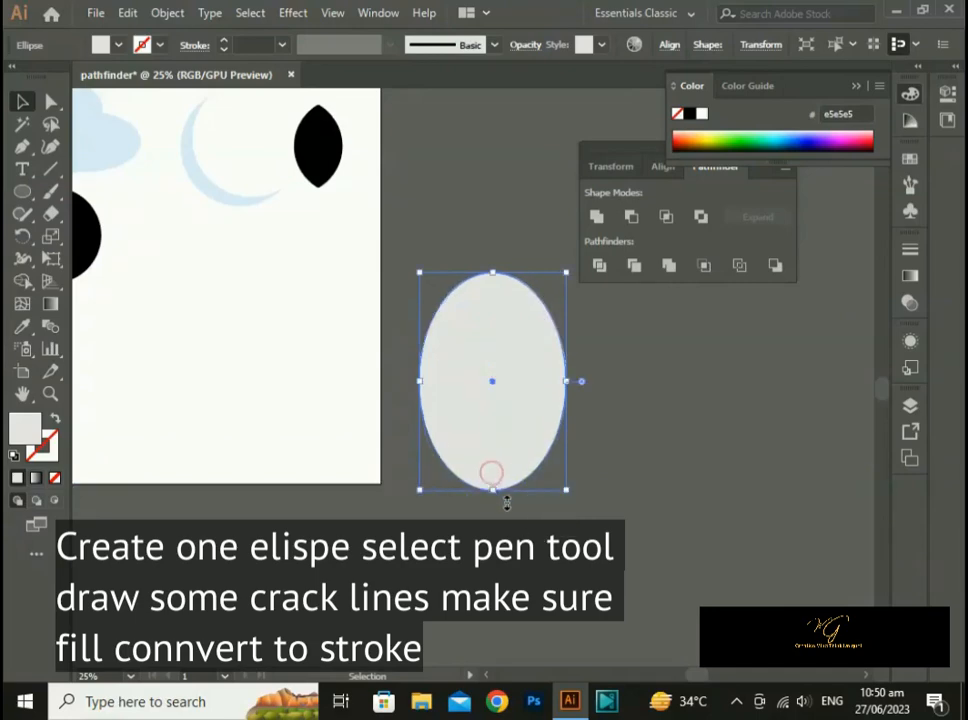
pyautogui.click(530, 532)
# Draw an open zigzag crack line with the Pen tool across the middle of the grey ellipse, extending past both of its sides.
pyautogui.click(21, 146)
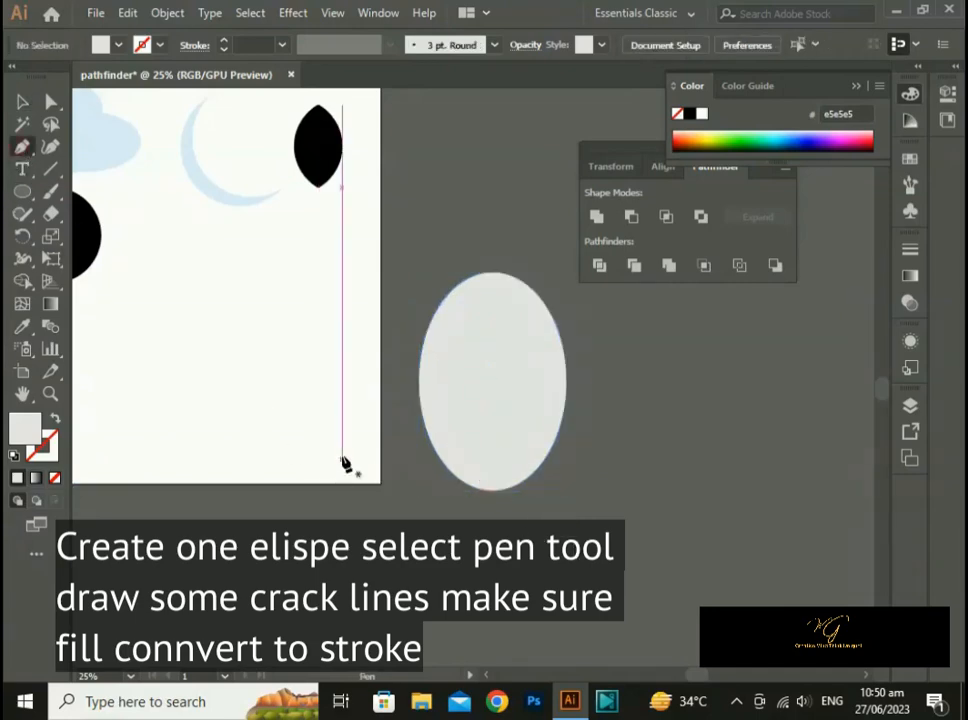
pyautogui.click(332, 428)
pyautogui.click(361, 372)
pyautogui.click(387, 418)
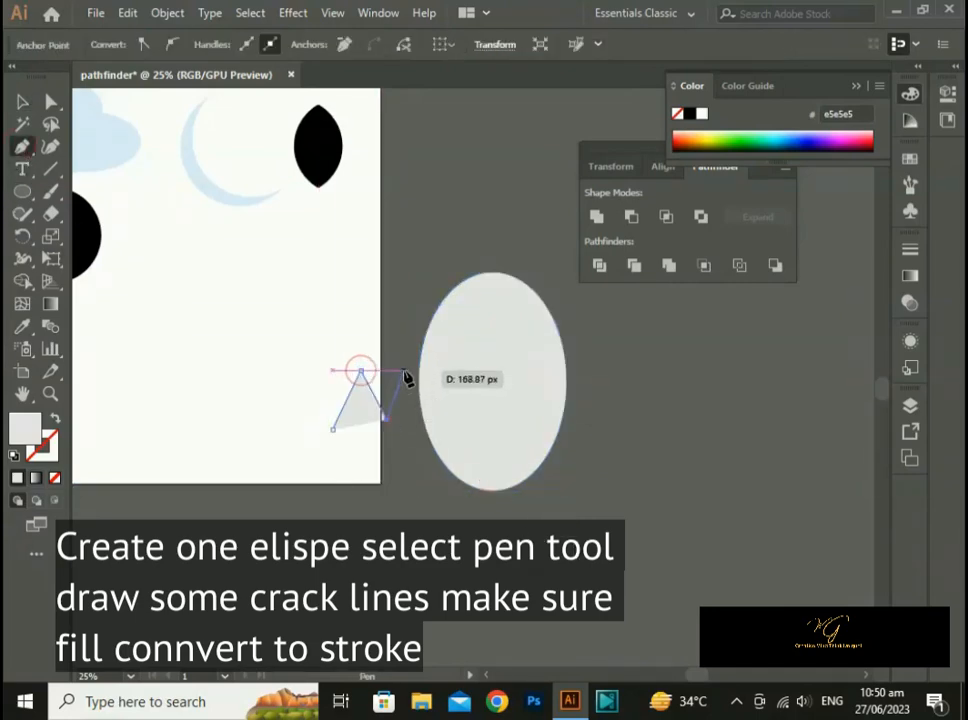
pyautogui.click(405, 370)
pyautogui.click(454, 419)
pyautogui.click(492, 358)
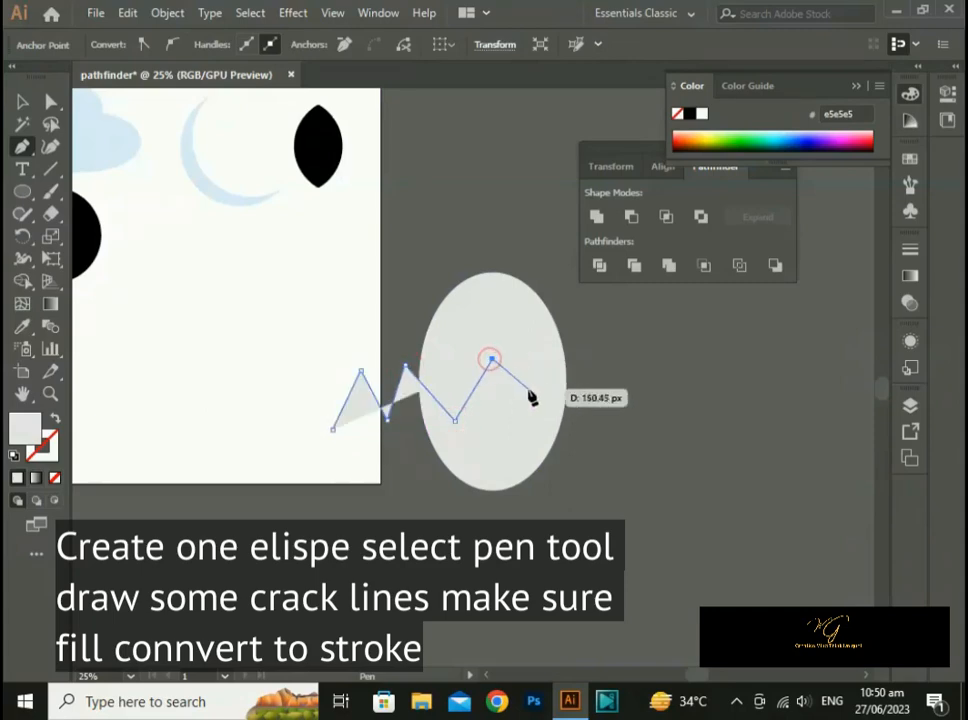
pyautogui.click(531, 393)
pyautogui.click(570, 334)
pyautogui.click(601, 428)
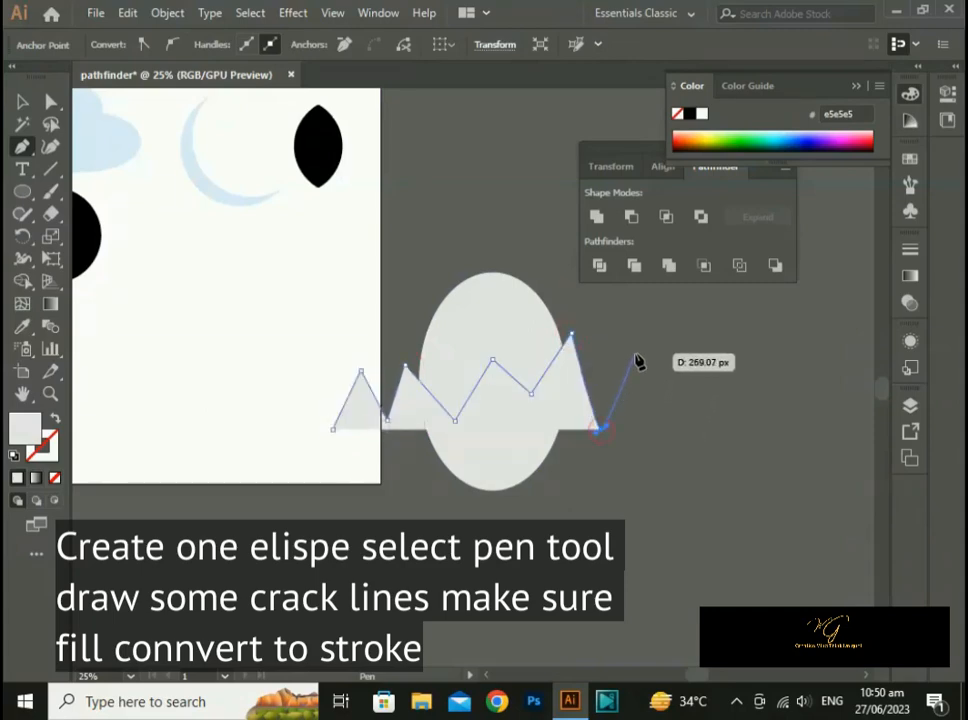
pyautogui.click(634, 357)
pyautogui.moveTo(637, 360)
pyautogui.mouseDown()
pyautogui.moveTo(707, 497)
pyautogui.moveTo(636, 352)
pyautogui.mouseUp()
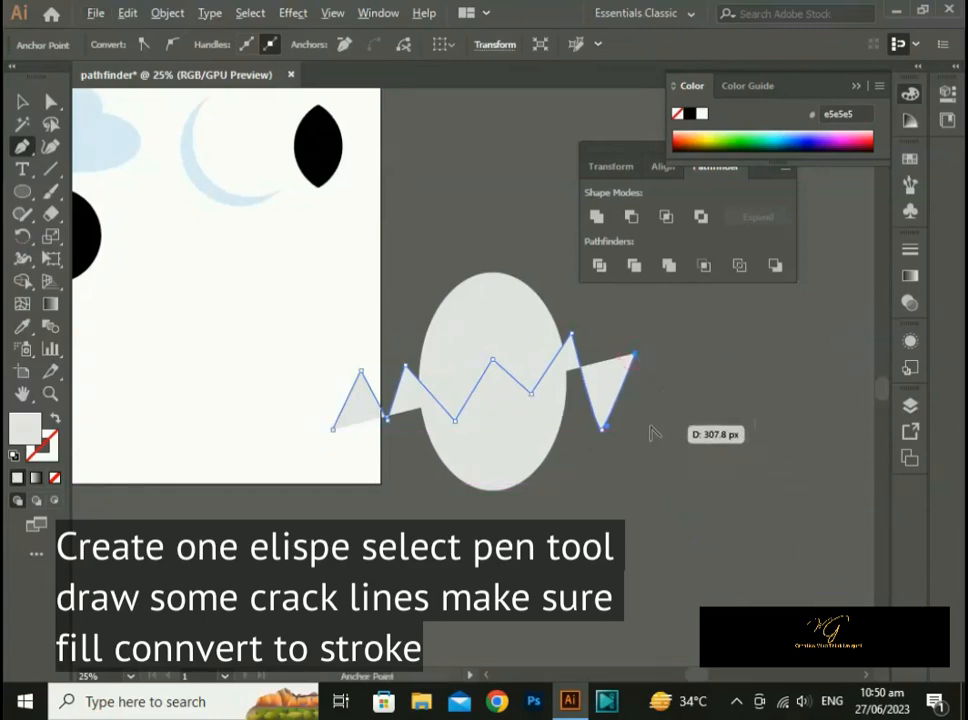
pyautogui.click(650, 427)
pyautogui.click(16, 107)
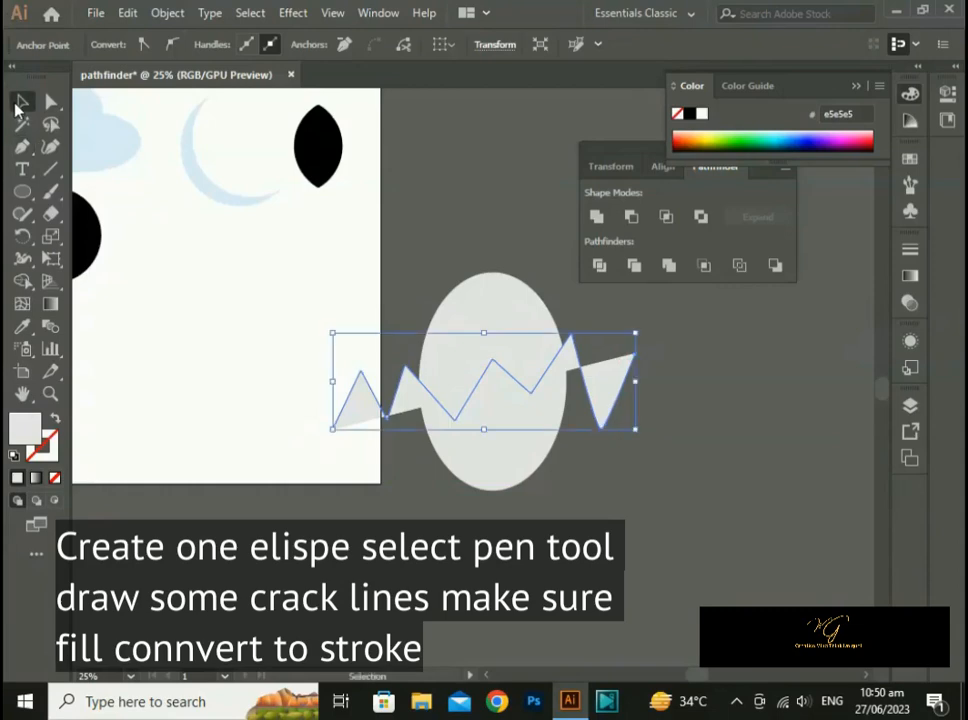
# Swap the zigzag line's fill and stroke, and set its stroke weight to 5 pt.
pyautogui.click(55, 423)
pyautogui.click(265, 527)
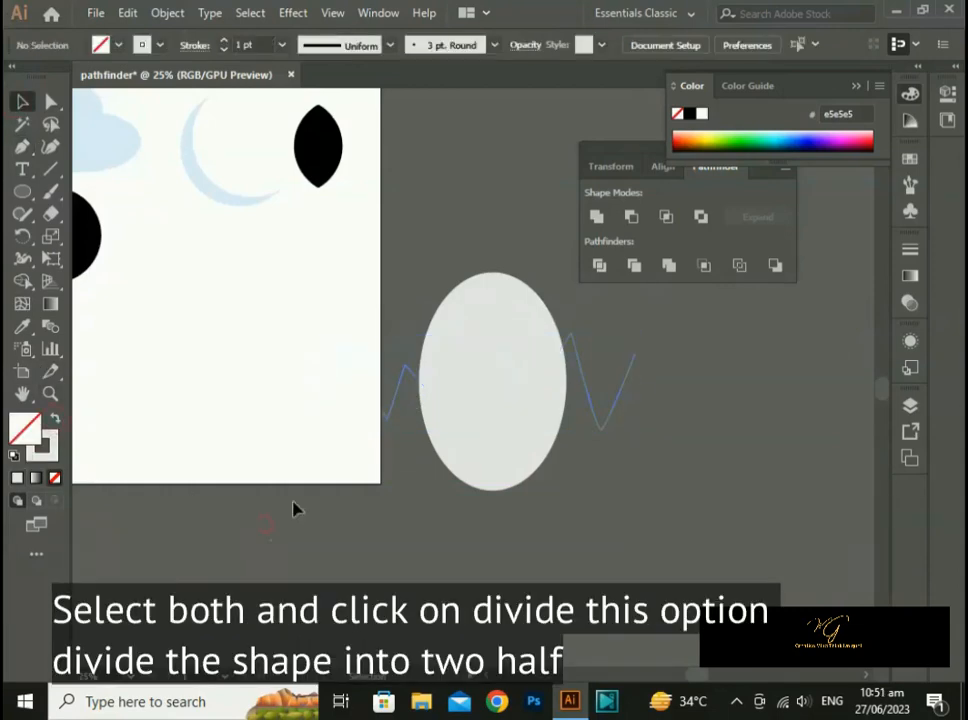
pyautogui.moveTo(328, 358); pyautogui.dragTo(391, 441)
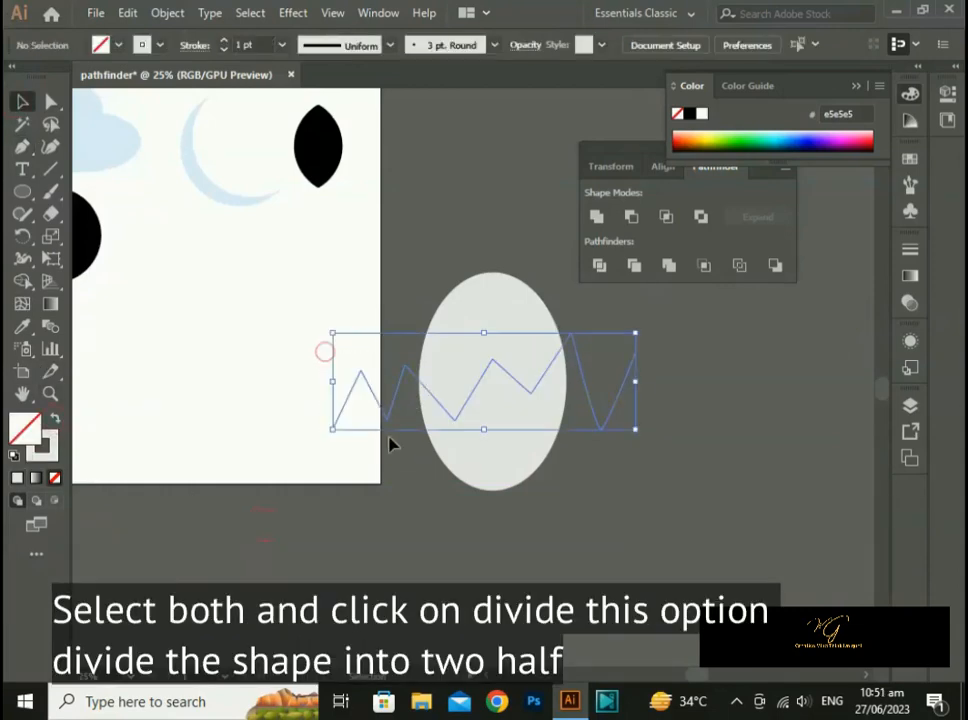
pyautogui.click(281, 45)
pyautogui.click(312, 216)
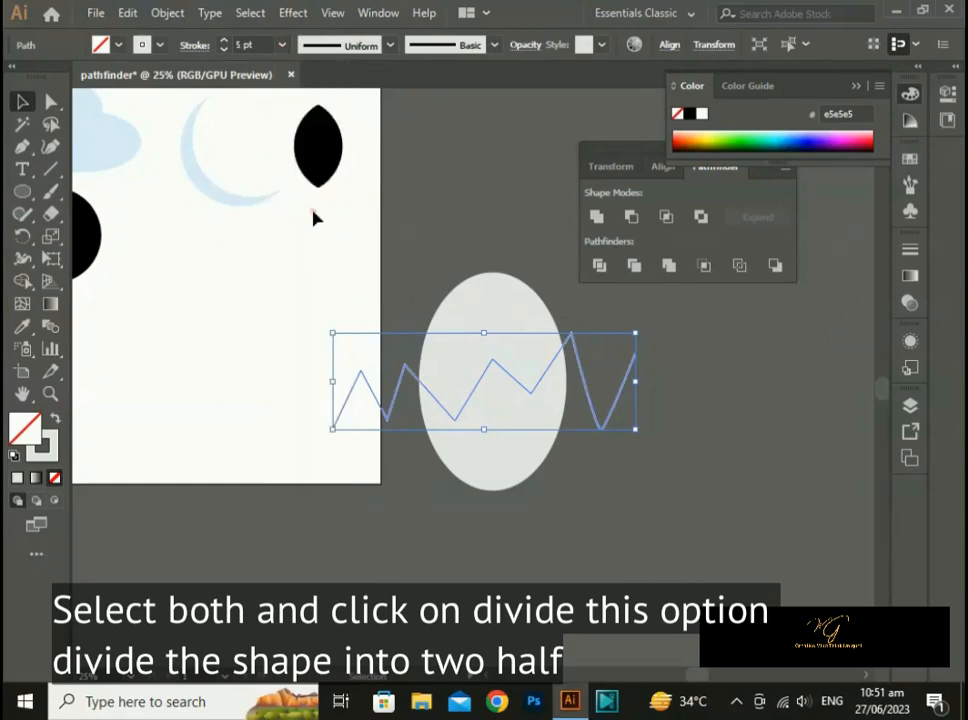
# Give the zigzag line a black stroke and no fill.
pyautogui.click(689, 114)
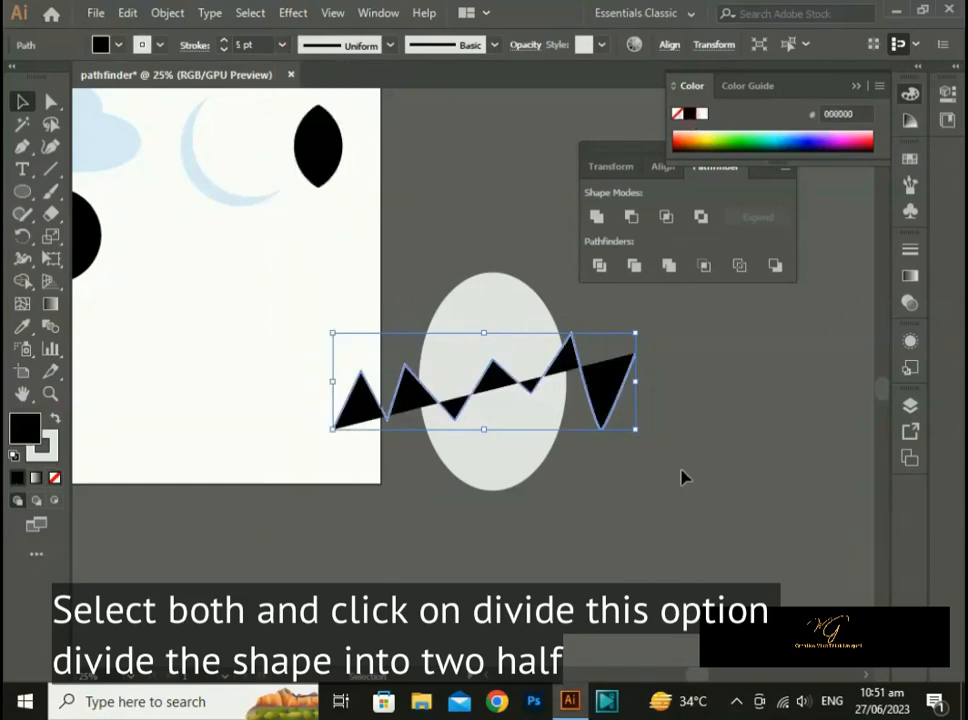
pyautogui.click(56, 419)
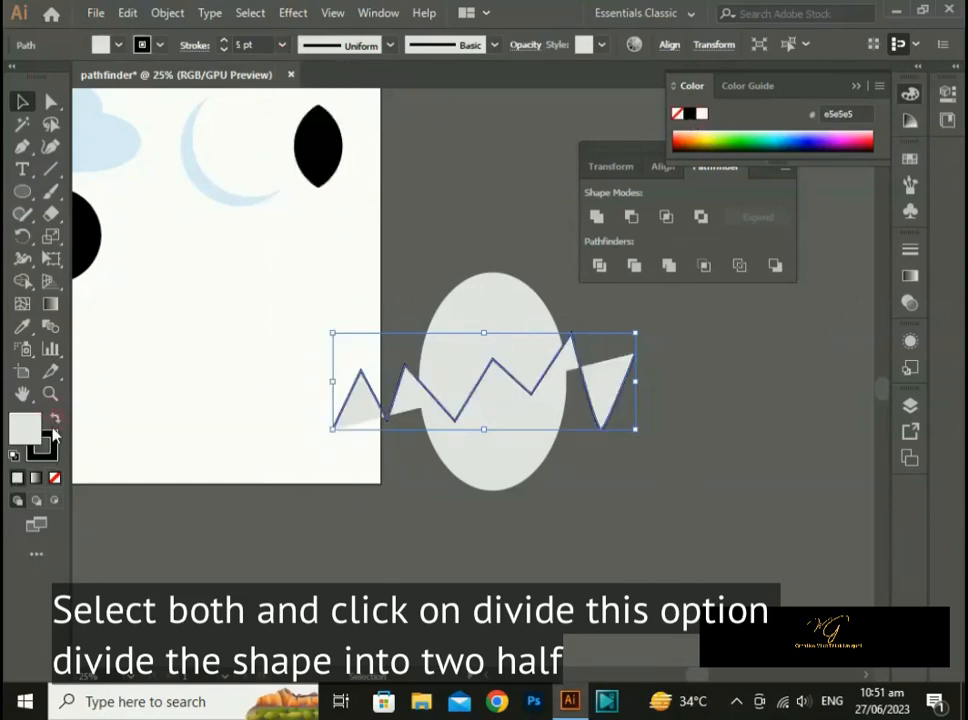
pyautogui.click(55, 480)
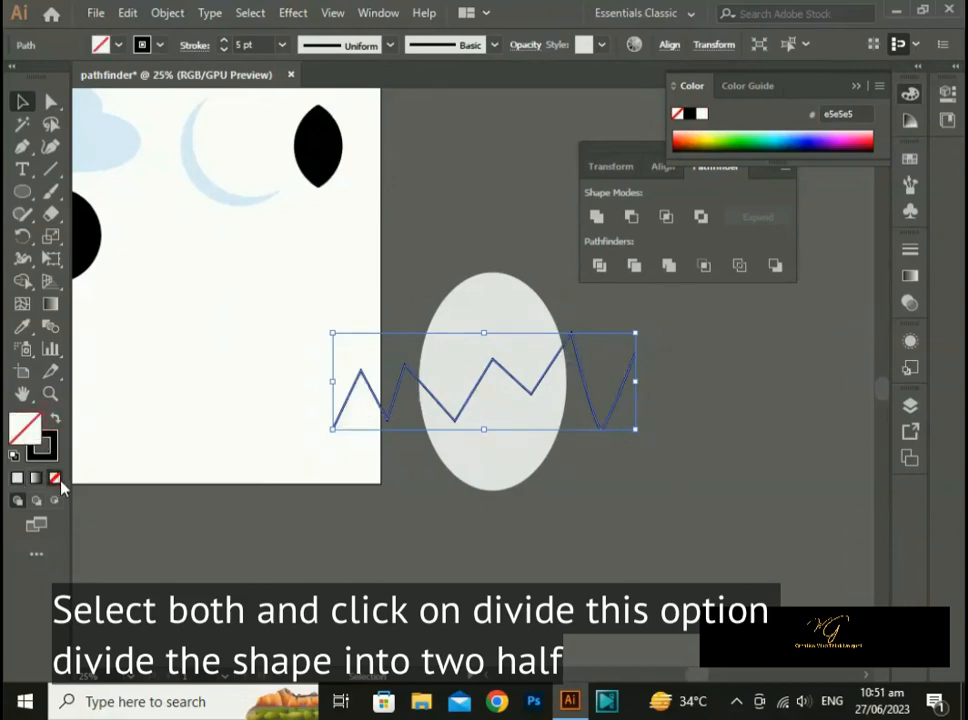
pyautogui.click(708, 507)
# Divide the grey ellipse along the zigzag line with the Divide pathfinder and ungroup the resulting pieces.
pyautogui.scroll(3, 681, 573)
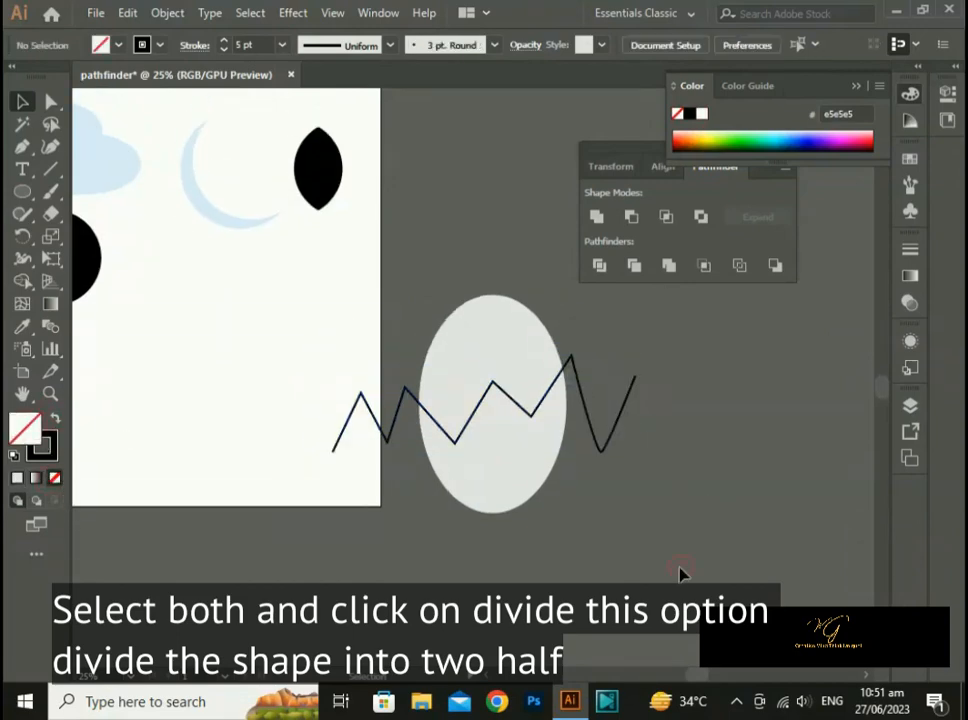
pyautogui.moveTo(462, 293); pyautogui.dragTo(464, 594)
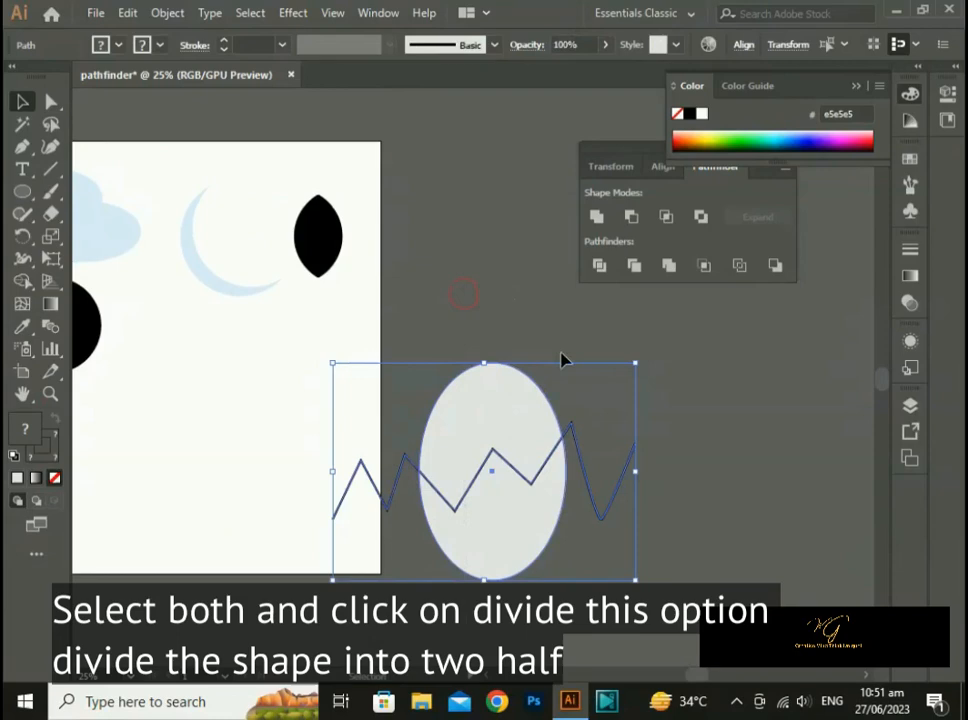
pyautogui.click(599, 266)
pyautogui.rightClick(517, 507)
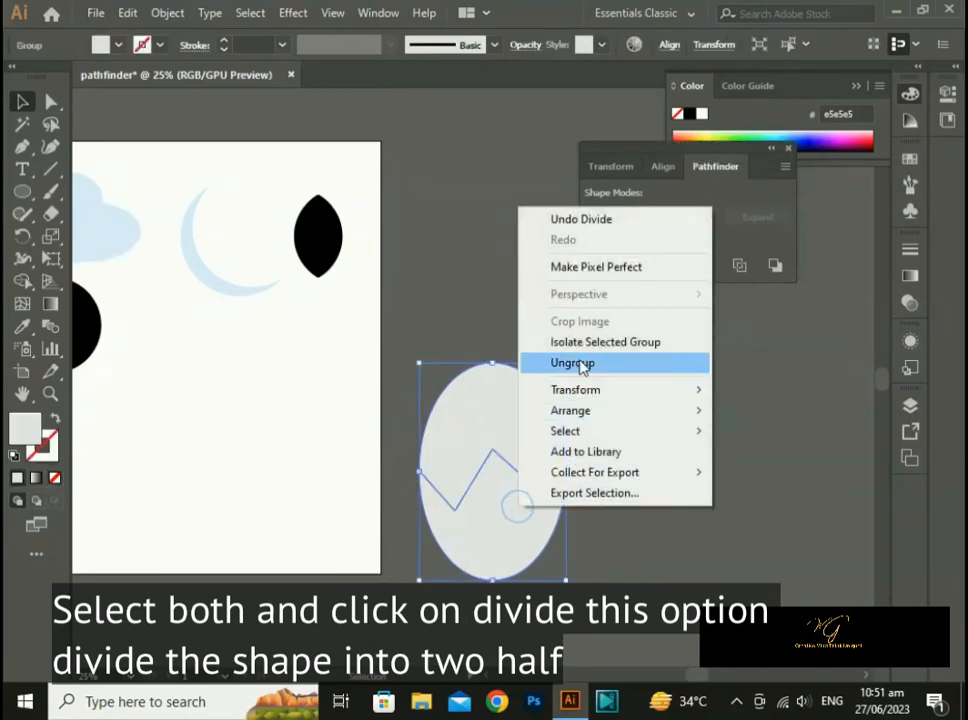
pyautogui.click(579, 365)
pyautogui.click(642, 501)
# Move the upper eggshell half upward, leaving a zigzag gap above the lower half.
pyautogui.moveTo(510, 428); pyautogui.dragTo(505, 378)
pyautogui.click(673, 522)
pyautogui.moveTo(644, 570); pyautogui.dragTo(842, 651)
pyautogui.moveTo(460, 550); pyautogui.dragTo(452, 499)
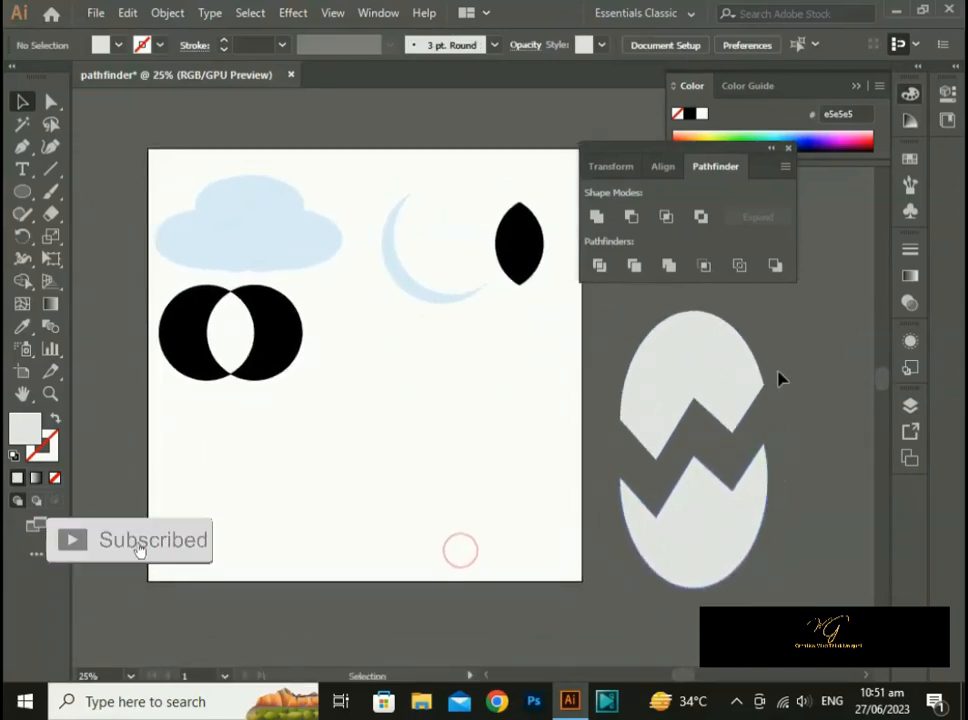
# Scale down both eggshell halves together and place them on the artboard below the moon and the black lens shape.
pyautogui.click(687, 586)
pyautogui.moveTo(767, 584); pyautogui.dragTo(519, 489)
pyautogui.click(627, 528)
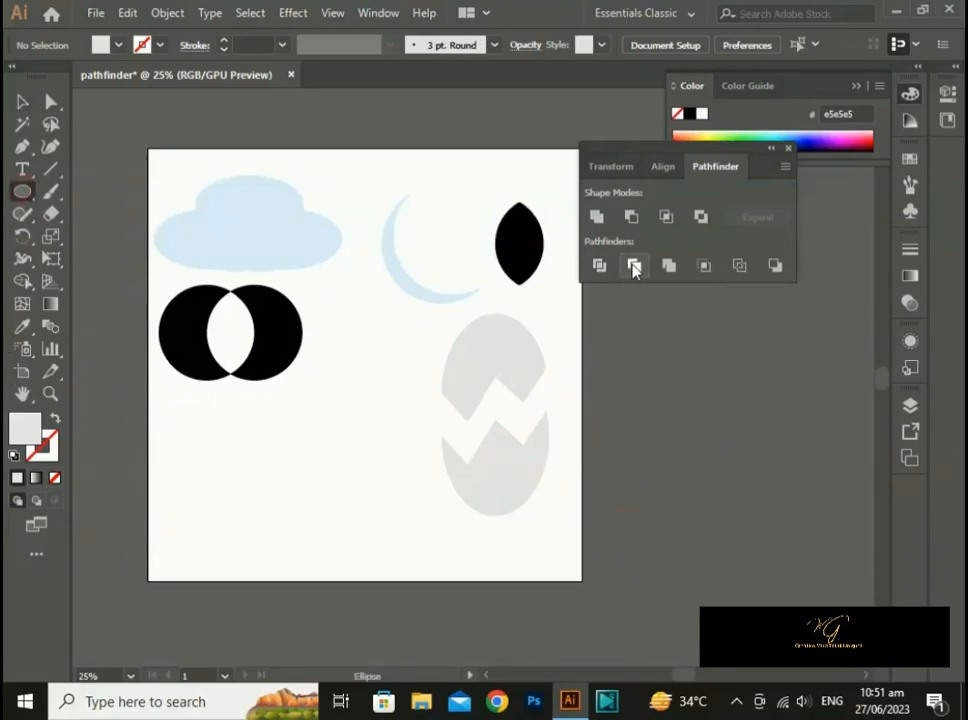
# Draw a light grey circle beside the artboard and duplicate it twice to form a triangular cluster of three overlapping circles.
pyautogui.moveTo(679, 429)
pyautogui.mouseDown()
pyautogui.moveTo(451, 377)
pyautogui.moveTo(462, 369)
pyautogui.moveTo(507, 409)
pyautogui.mouseUp()
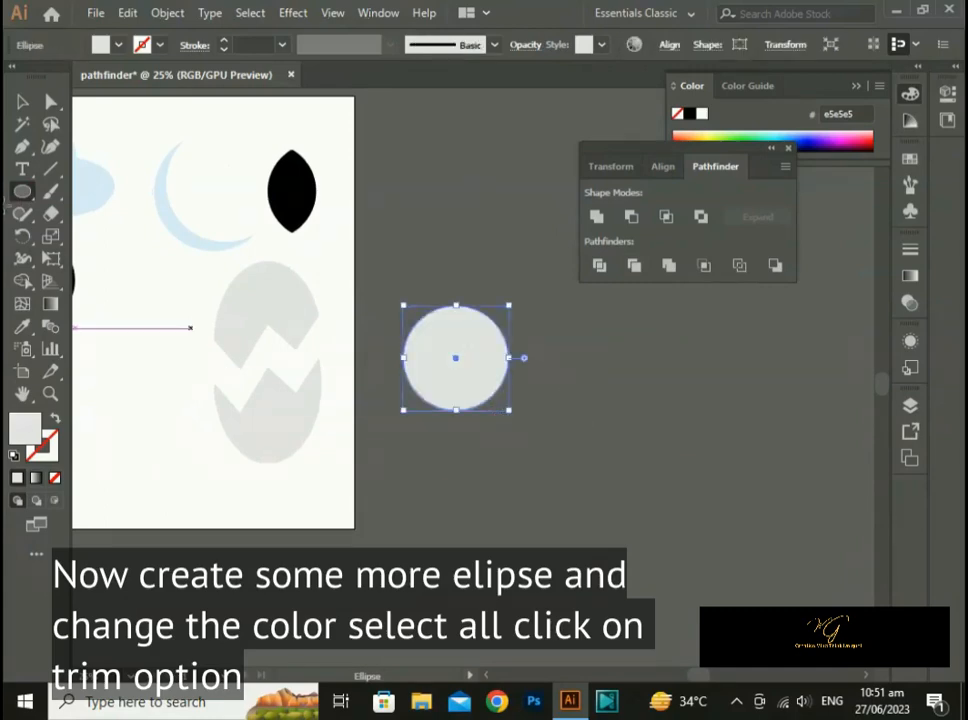
pyautogui.click(20, 102)
pyautogui.moveTo(455, 358); pyautogui.dragTo(497, 296)
pyautogui.click(565, 515)
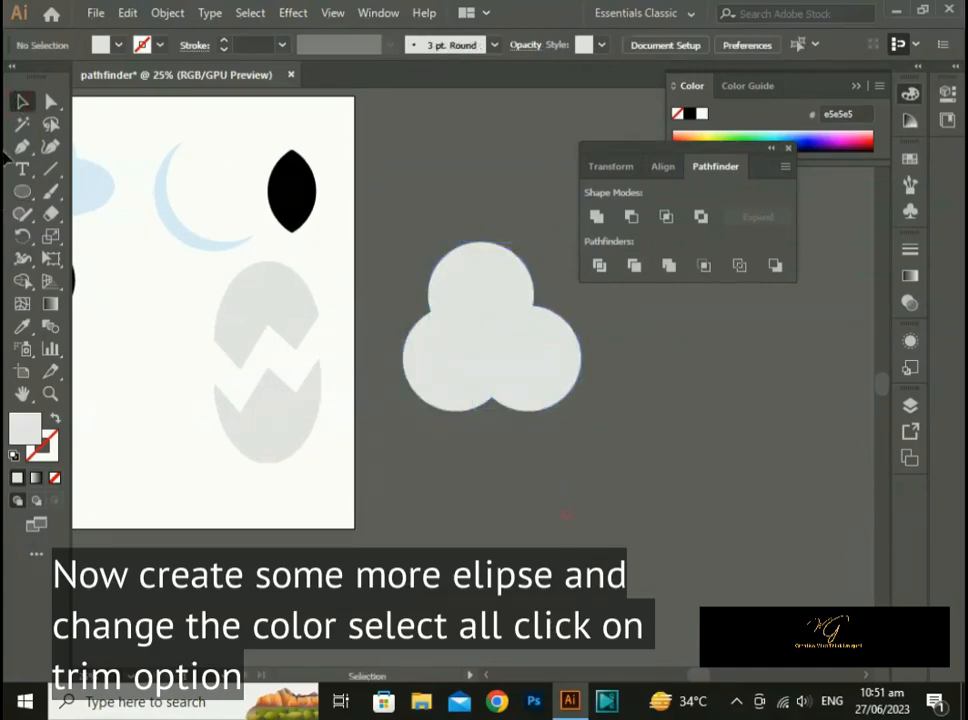
# Fill the lower-left circle with orange-yellow ffc015, the top circle with teal and the lower-right circle with purple b315ff.
pyautogui.click(472, 370)
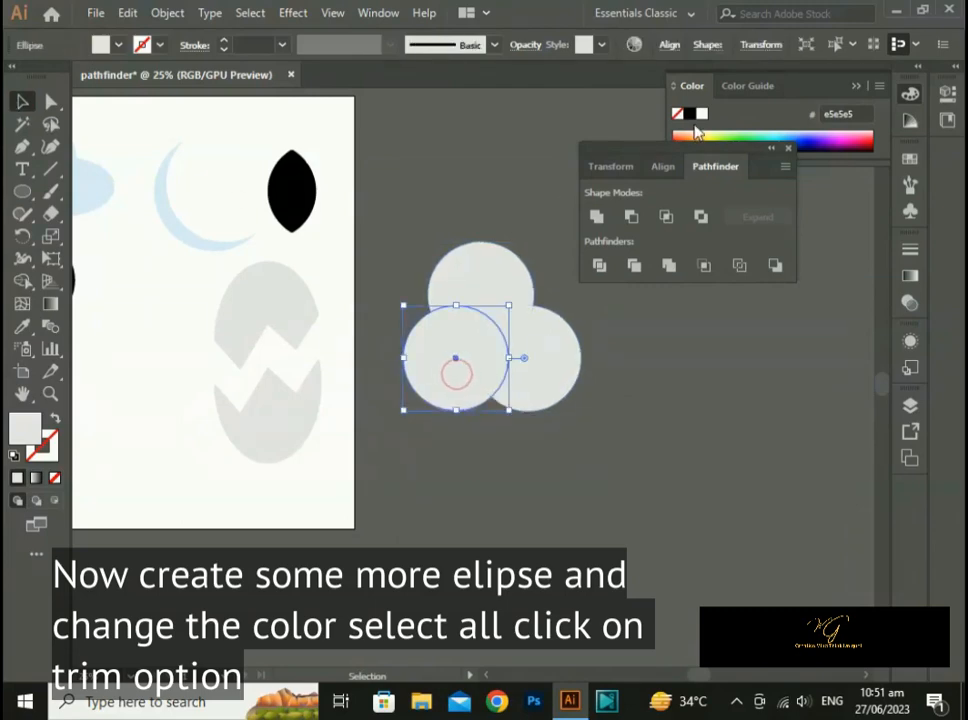
pyautogui.moveTo(659, 152); pyautogui.dragTo(703, 358)
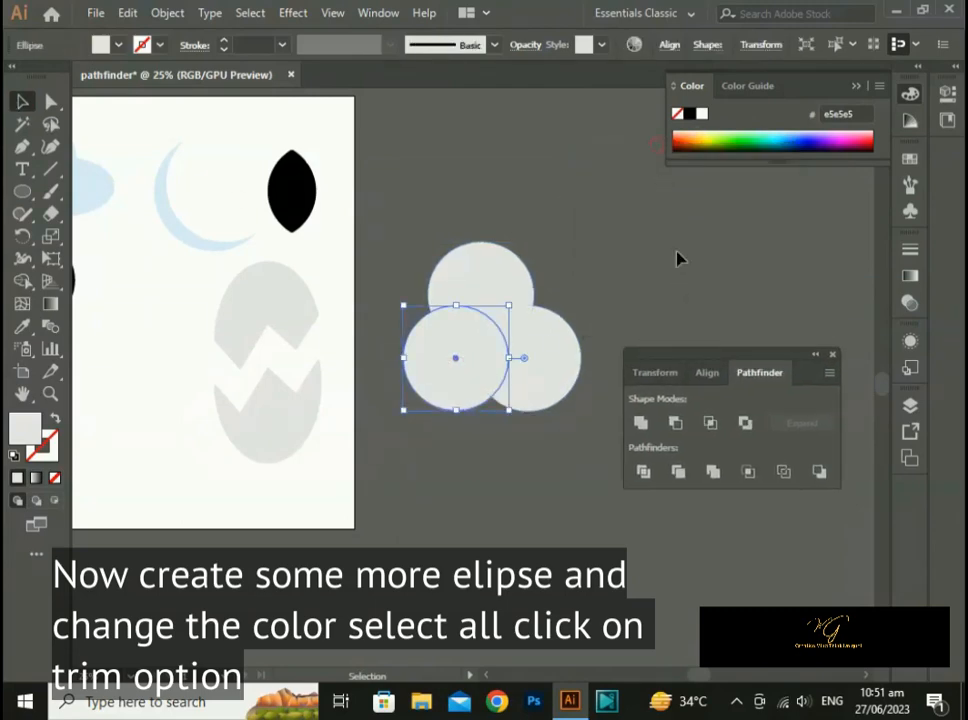
pyautogui.click(702, 134)
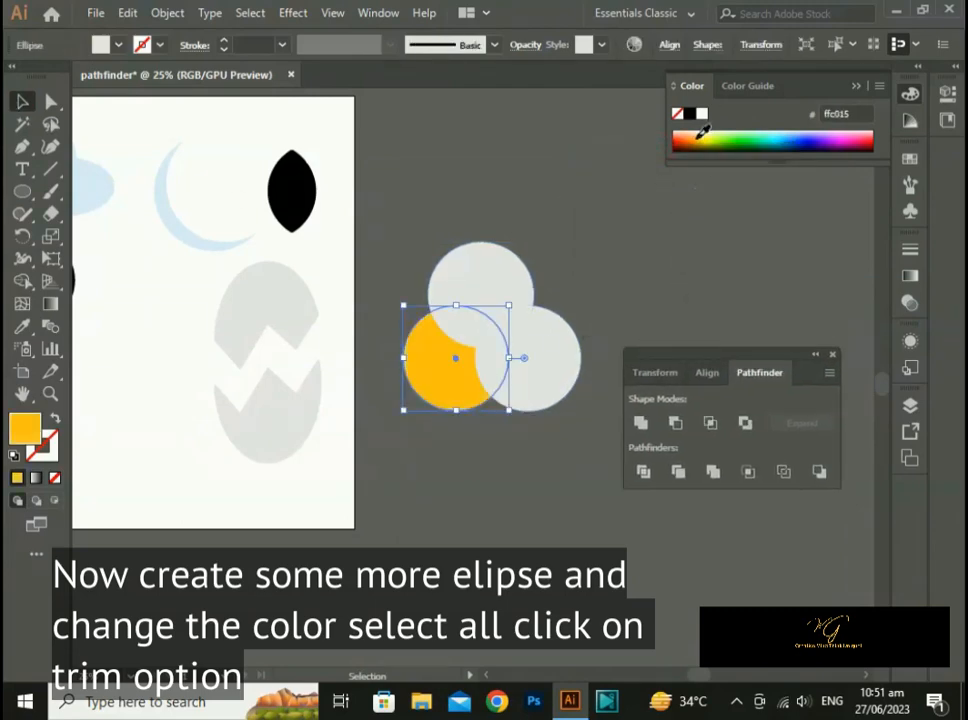
pyautogui.click(479, 274)
pyautogui.click(773, 136)
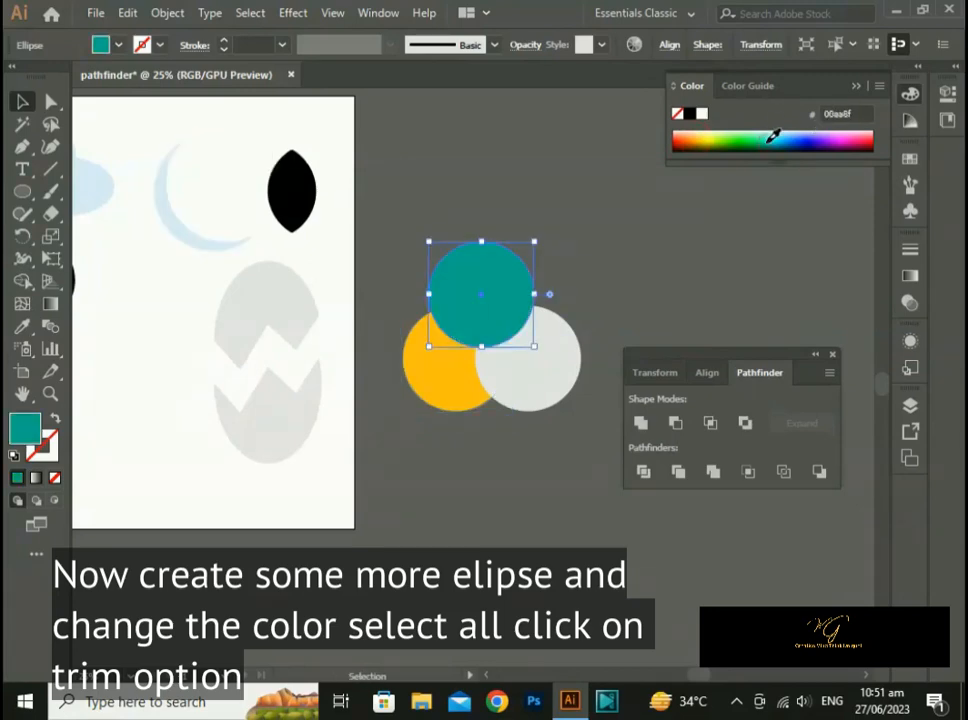
pyautogui.click(556, 376)
pyautogui.click(855, 136)
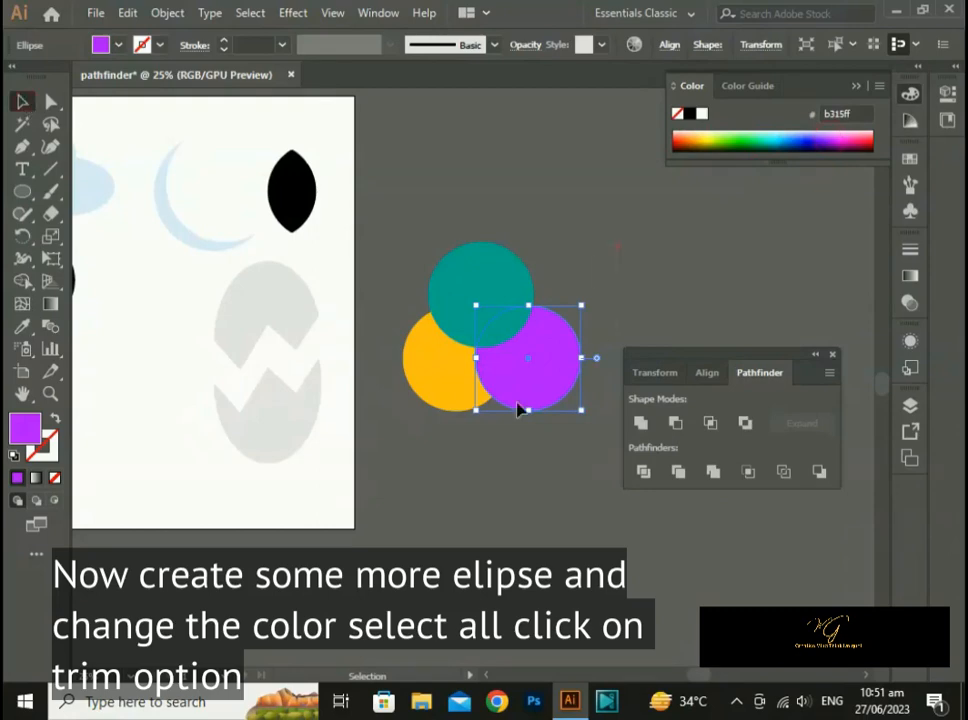
# Apply the Trim pathfinder to the three coloured circles and ungroup the result.
pyautogui.hotkey('ctrl', 'a')
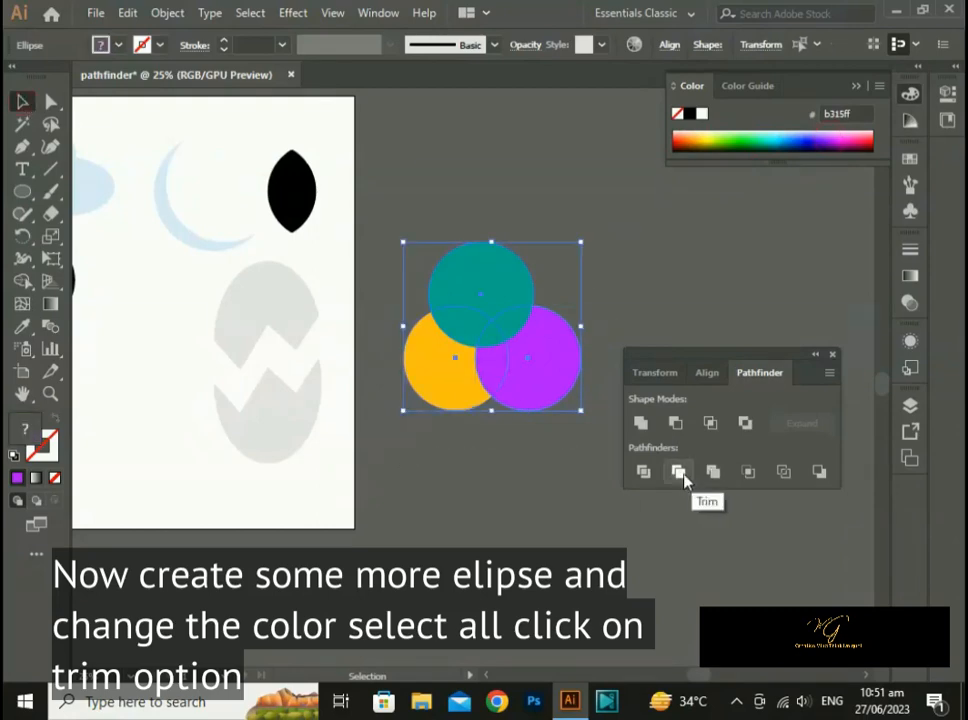
pyautogui.click(679, 472)
pyautogui.click(647, 493)
pyautogui.click(464, 346)
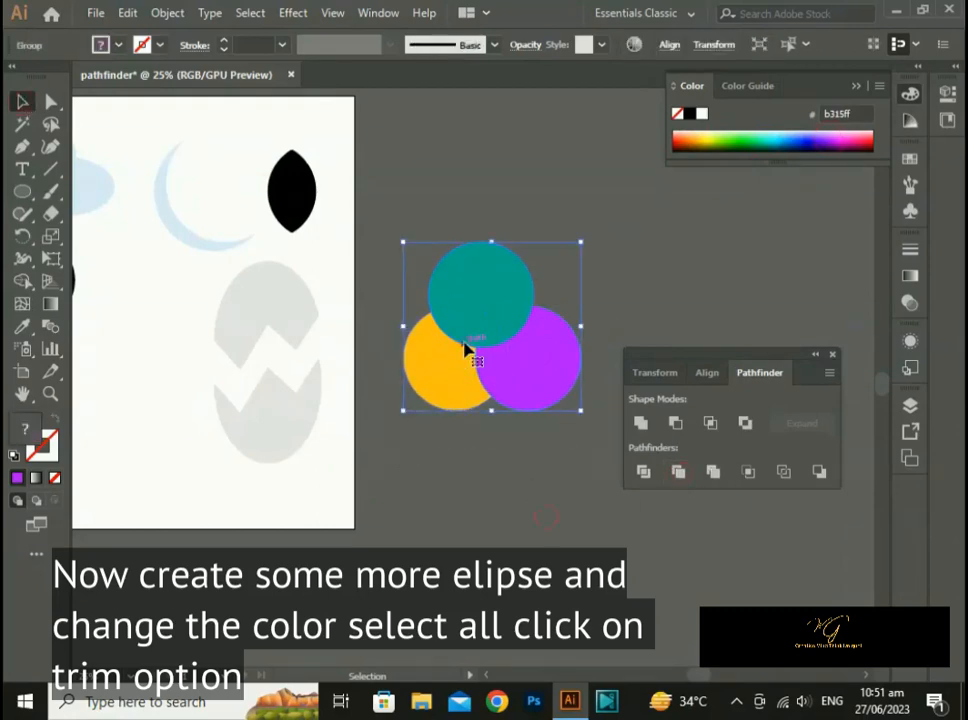
pyautogui.rightClick(465, 344)
pyautogui.click(519, 498)
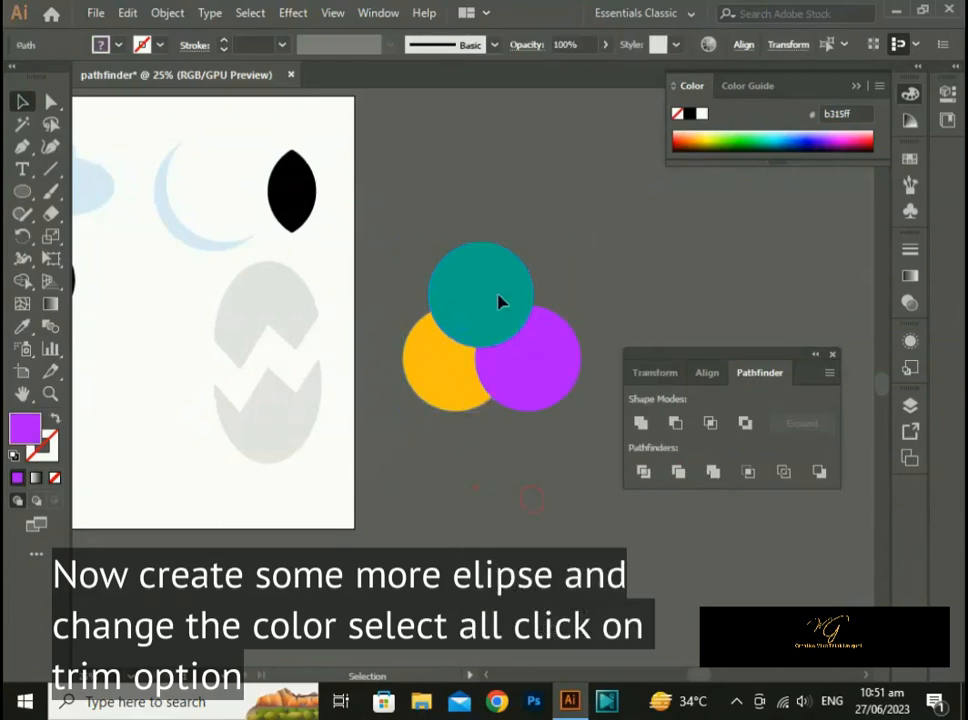
# Move the teal, purple and orange-yellow pieces apart so that their trimmed outlines are separated.
pyautogui.moveTo(501, 302); pyautogui.dragTo(505, 195)
pyautogui.moveTo(561, 387); pyautogui.dragTo(659, 281)
pyautogui.moveTo(449, 383); pyautogui.dragTo(426, 395)
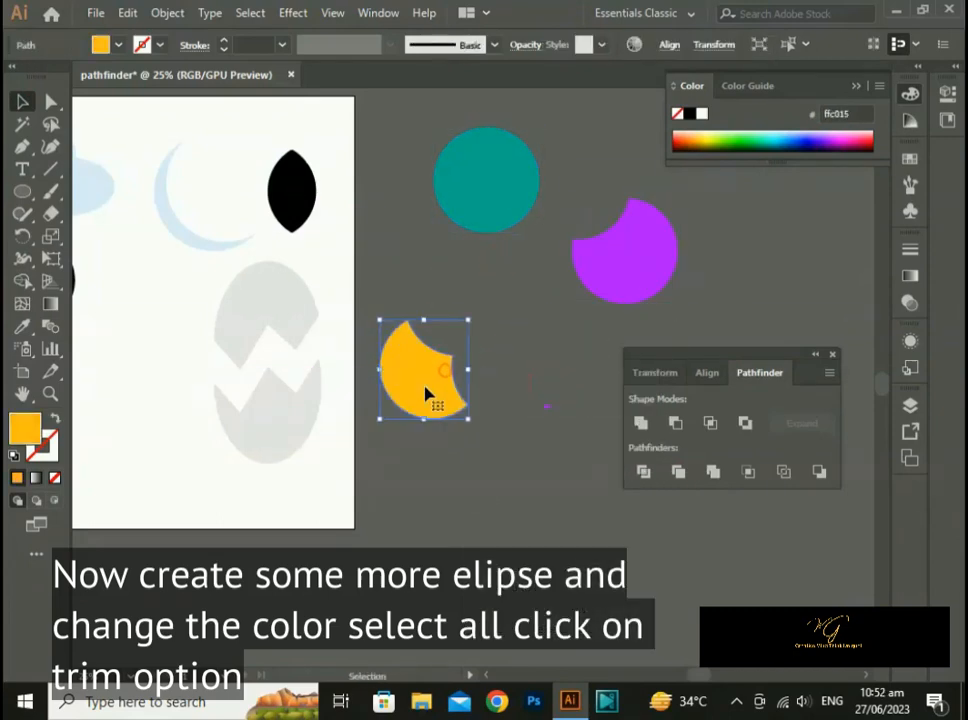
pyautogui.click(487, 476)
# Draw an orange-yellow ellipse in the empty area below the trimmed pieces and duplicate it twice into an overlapping cloud-like cluster.
pyautogui.moveTo(464, 492); pyautogui.dragTo(350, 259)
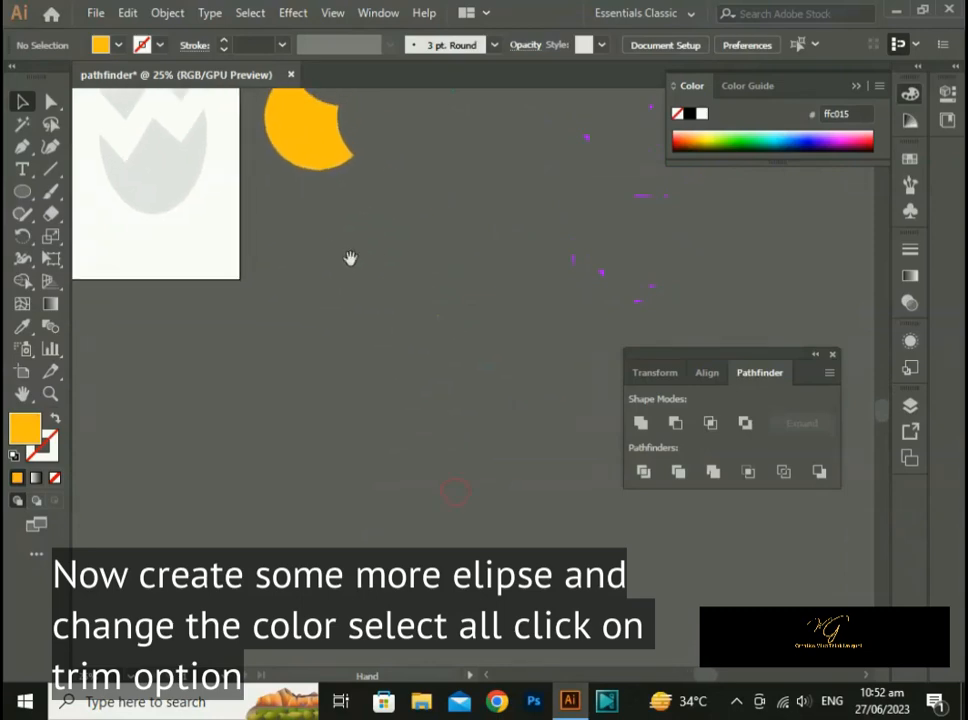
pyautogui.click(21, 193)
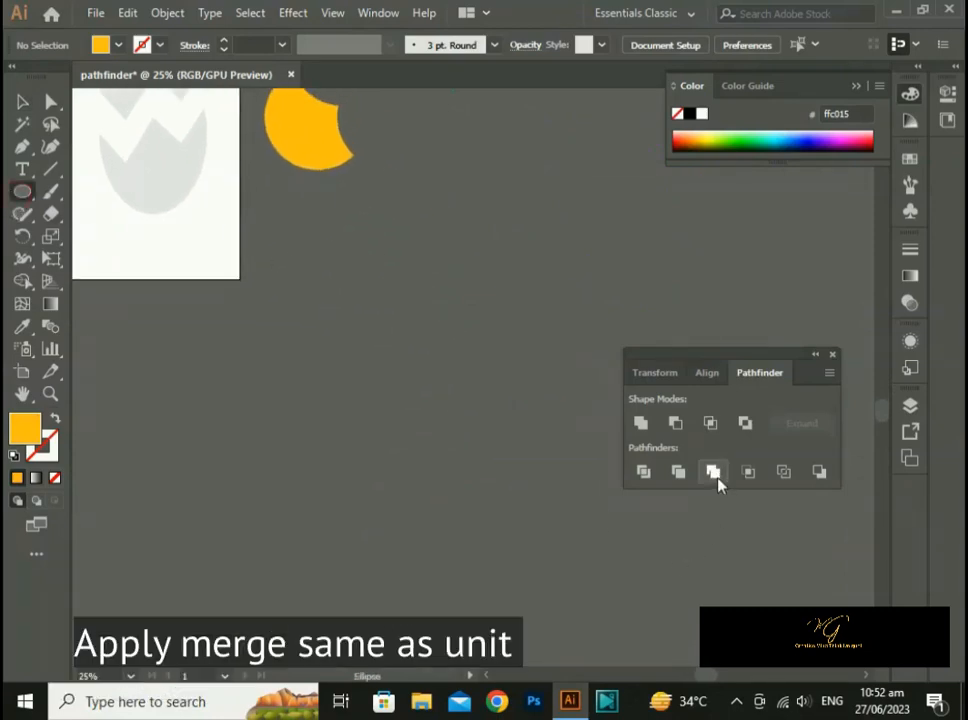
pyautogui.moveTo(317, 343); pyautogui.dragTo(416, 420)
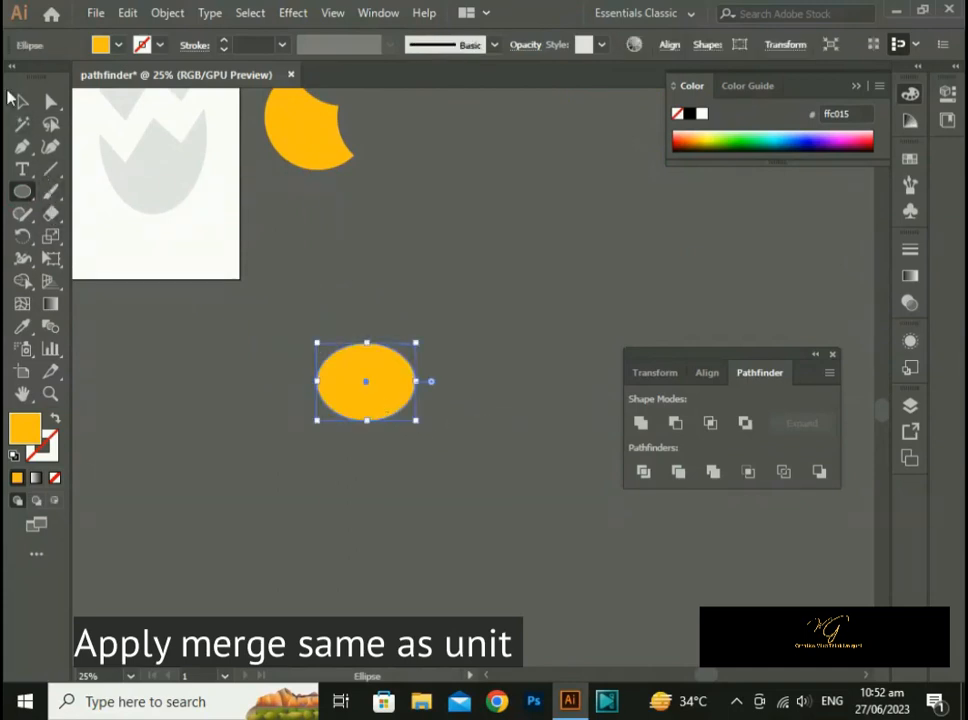
pyautogui.click(21, 102)
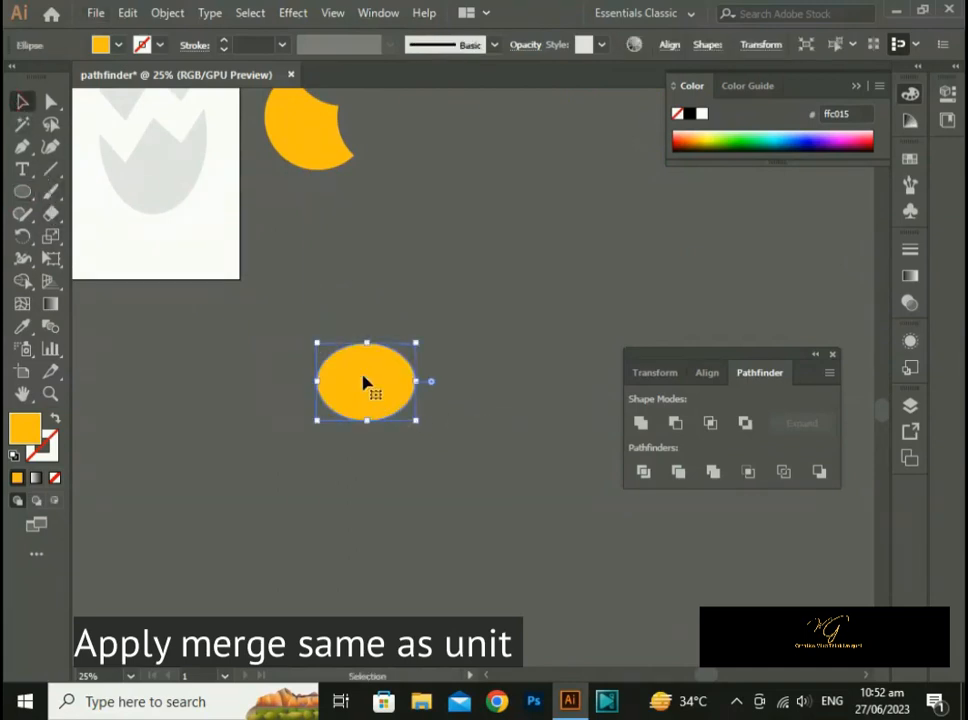
pyautogui.moveTo(364, 381); pyautogui.dragTo(445, 405)
pyautogui.click(490, 517)
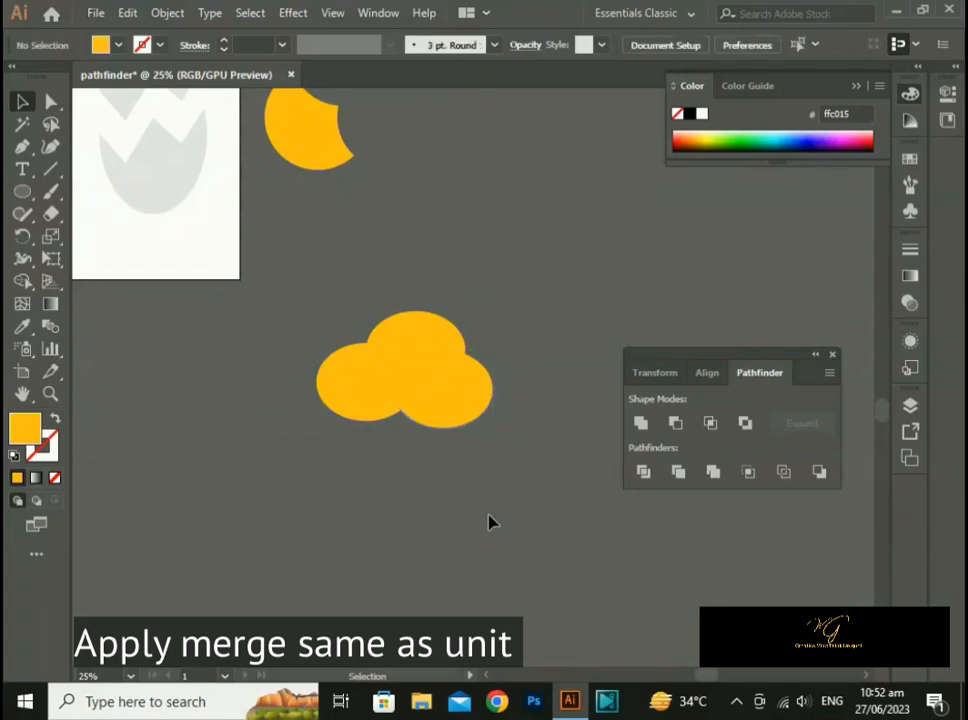
# Make the lower-left ellipse of the cluster taller and wider, and shift it slightly down and left.
pyautogui.click(369, 421)
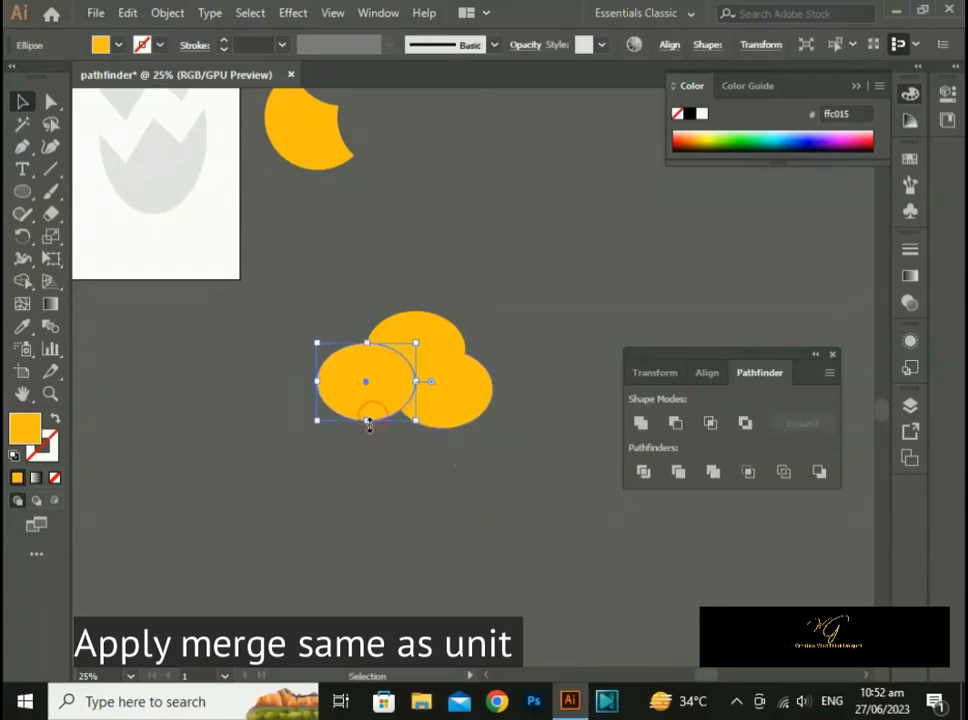
pyautogui.moveTo(367, 420)
pyautogui.mouseDown()
pyautogui.moveTo(369, 434)
pyautogui.moveTo(379, 431)
pyautogui.mouseUp()
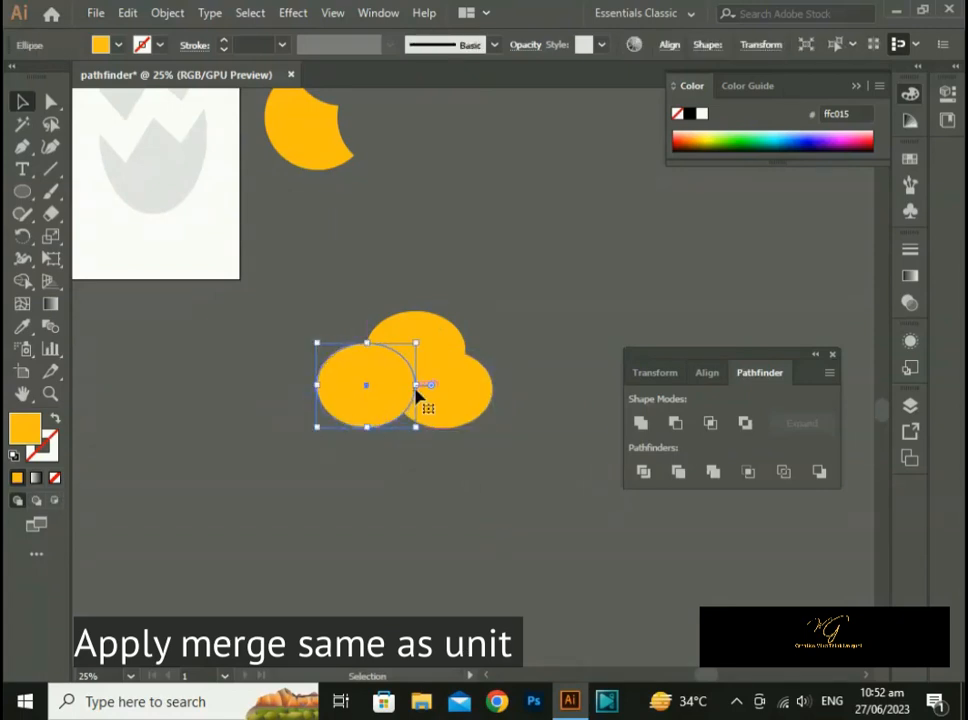
pyautogui.moveTo(416, 386); pyautogui.dragTo(444, 388)
pyautogui.moveTo(360, 401); pyautogui.dragTo(352, 419)
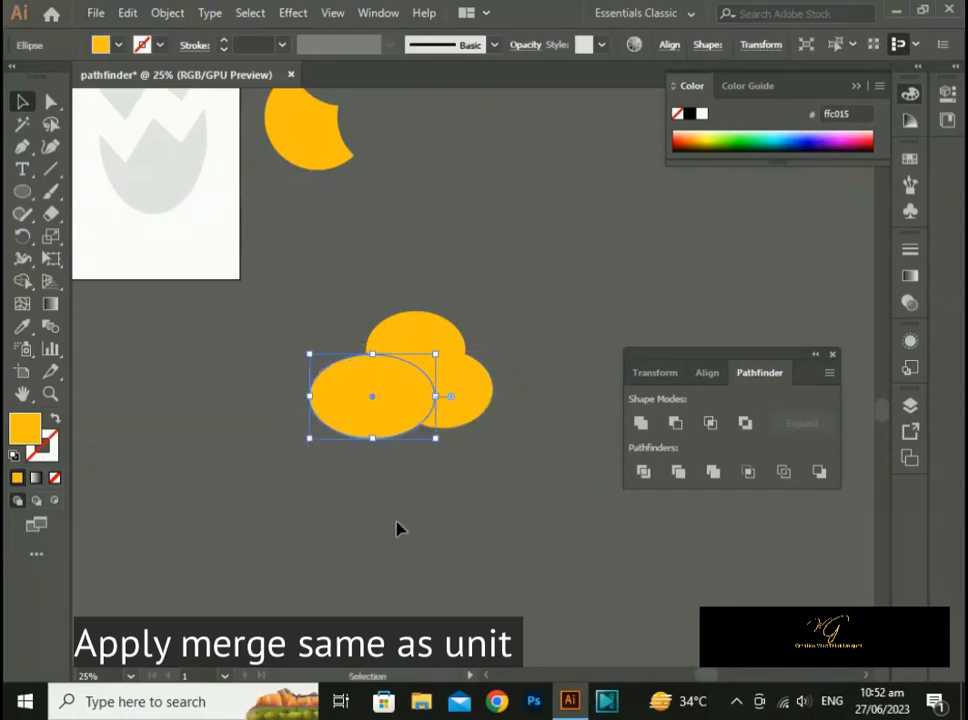
pyautogui.click(391, 532)
# Move the top ellipse up and left, and widen it on both sides.
pyautogui.moveTo(423, 363); pyautogui.dragTo(399, 333)
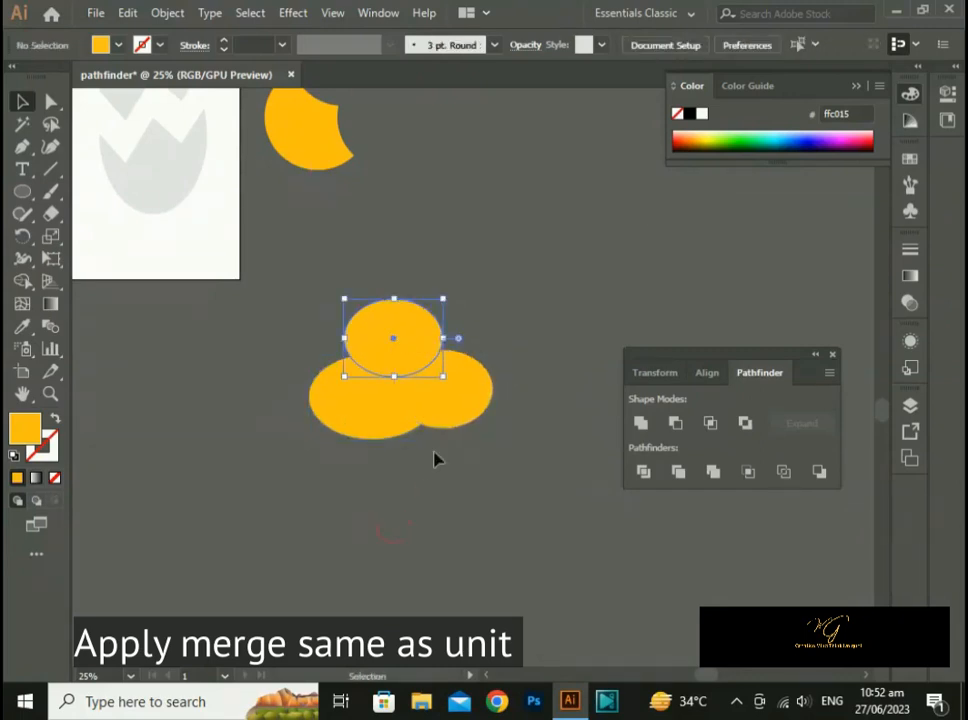
pyautogui.click(467, 560)
pyautogui.click(413, 354)
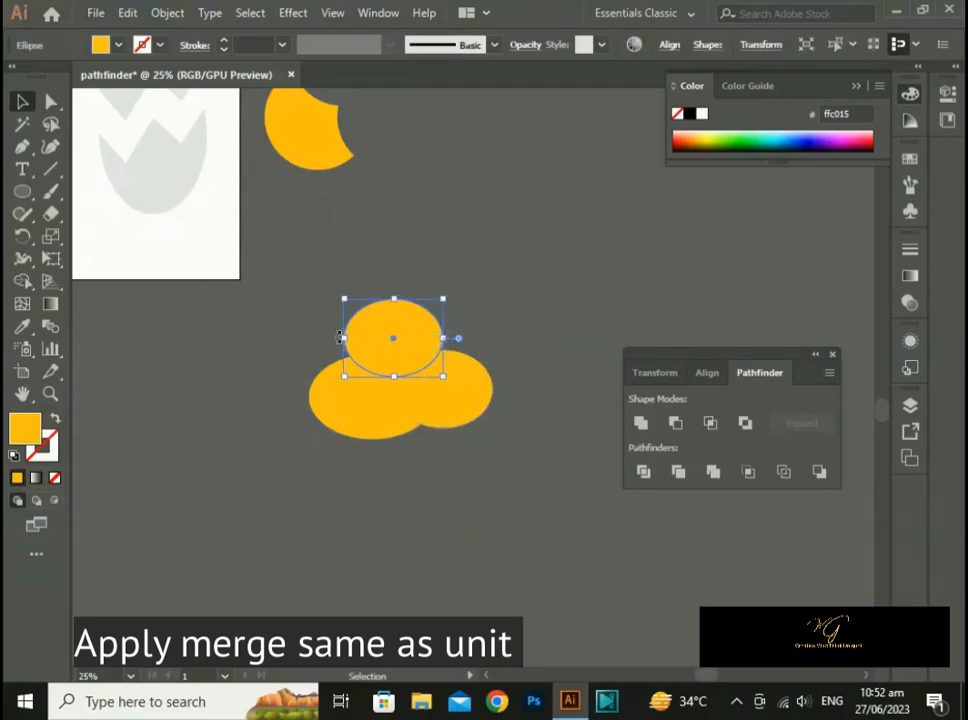
pyautogui.moveTo(343, 340); pyautogui.dragTo(341, 341)
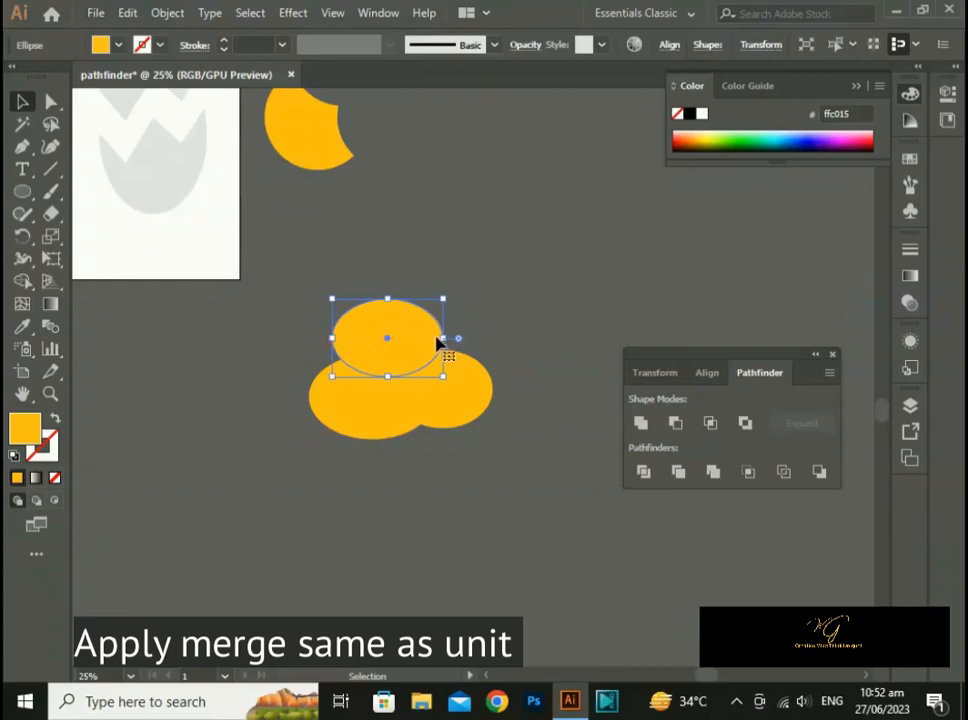
pyautogui.moveTo(444, 340); pyautogui.dragTo(465, 335)
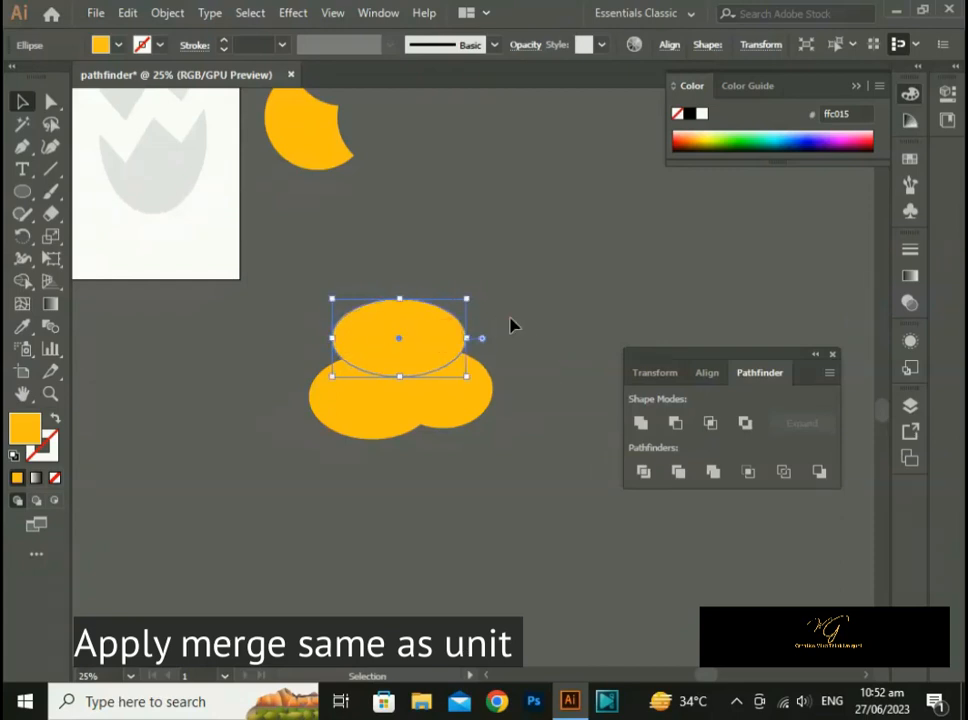
pyautogui.click(510, 318)
# Enlarge the lower-right ellipse to the left, downward and to the right, matching the base of the lower-left ellipse.
pyautogui.moveTo(463, 414); pyautogui.dragTo(397, 396)
pyautogui.moveTo(393, 389); pyautogui.dragTo(380, 389)
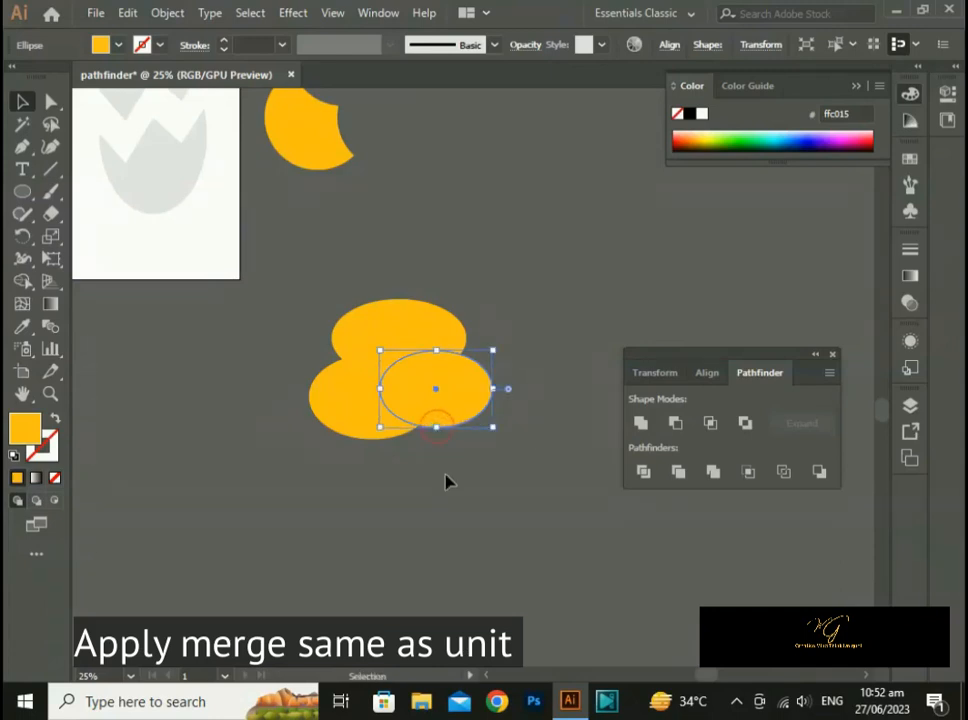
pyautogui.click(446, 476)
pyautogui.click(443, 425)
pyautogui.moveTo(440, 429); pyautogui.dragTo(437, 438)
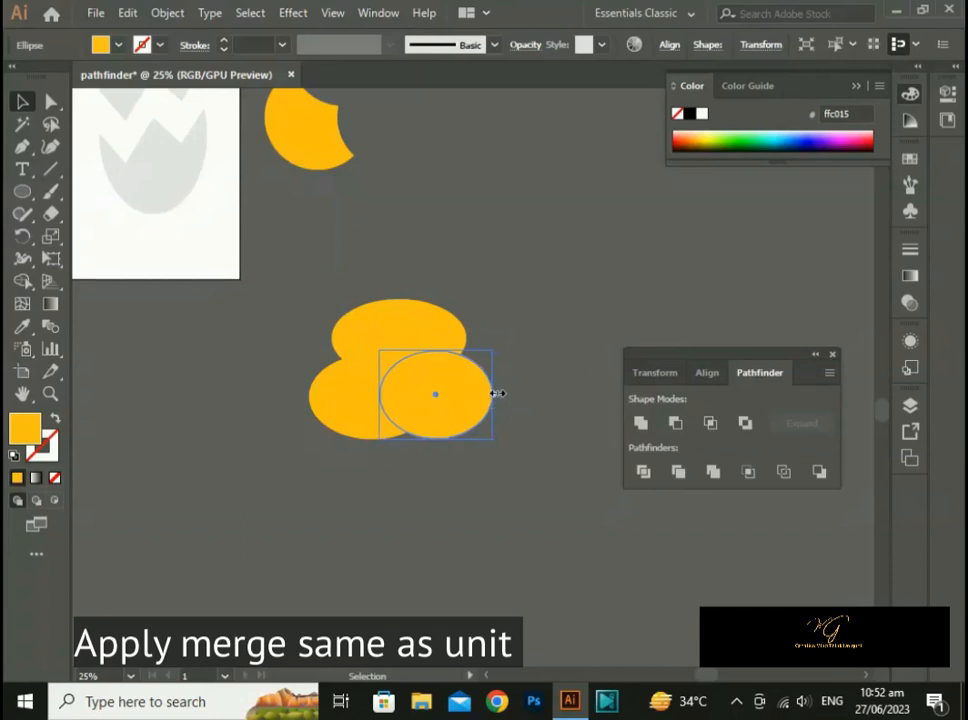
pyautogui.moveTo(497, 393); pyautogui.dragTo(513, 392)
pyautogui.click(519, 479)
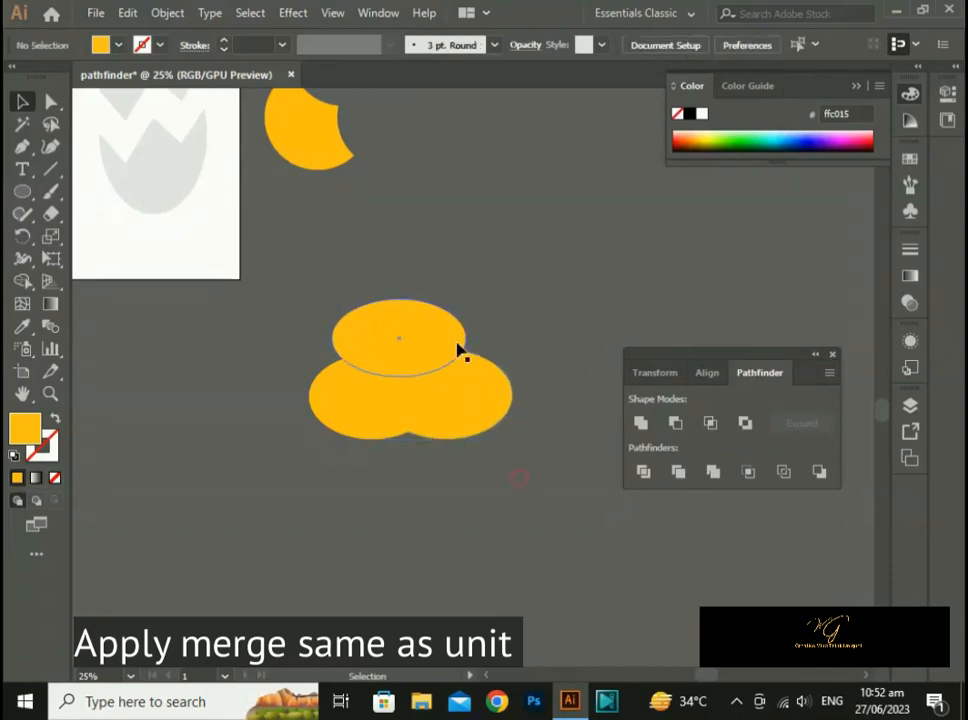
# Centre the top ellipse over the lower two and combine all three ellipses with the Merge pathfinder.
pyautogui.moveTo(458, 350); pyautogui.dragTo(437, 339)
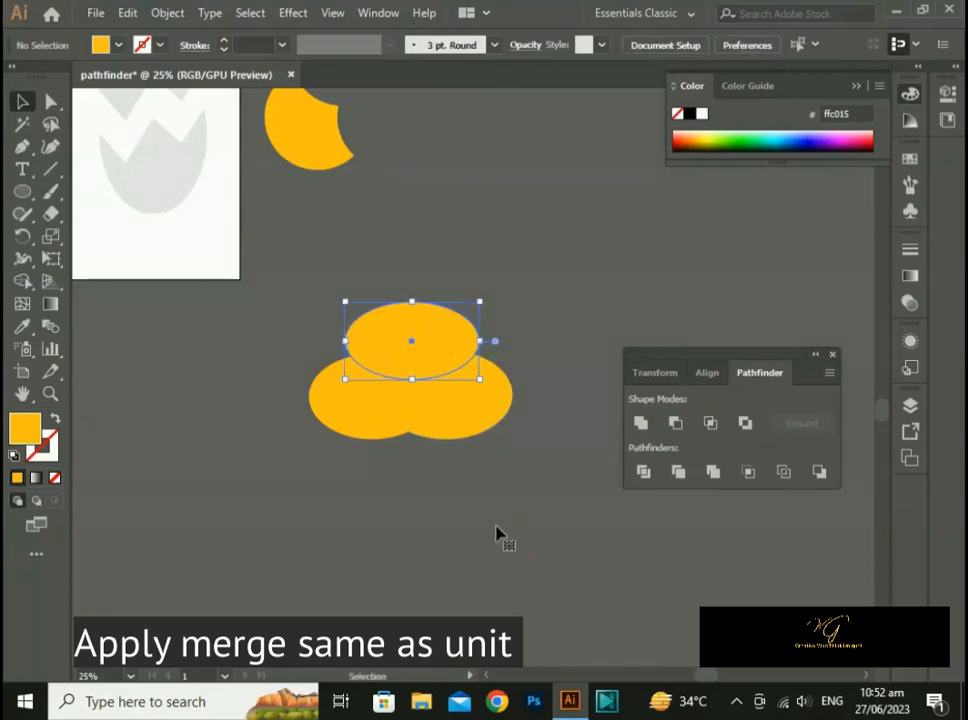
pyautogui.click(505, 535)
pyautogui.moveTo(236, 227); pyautogui.dragTo(537, 423)
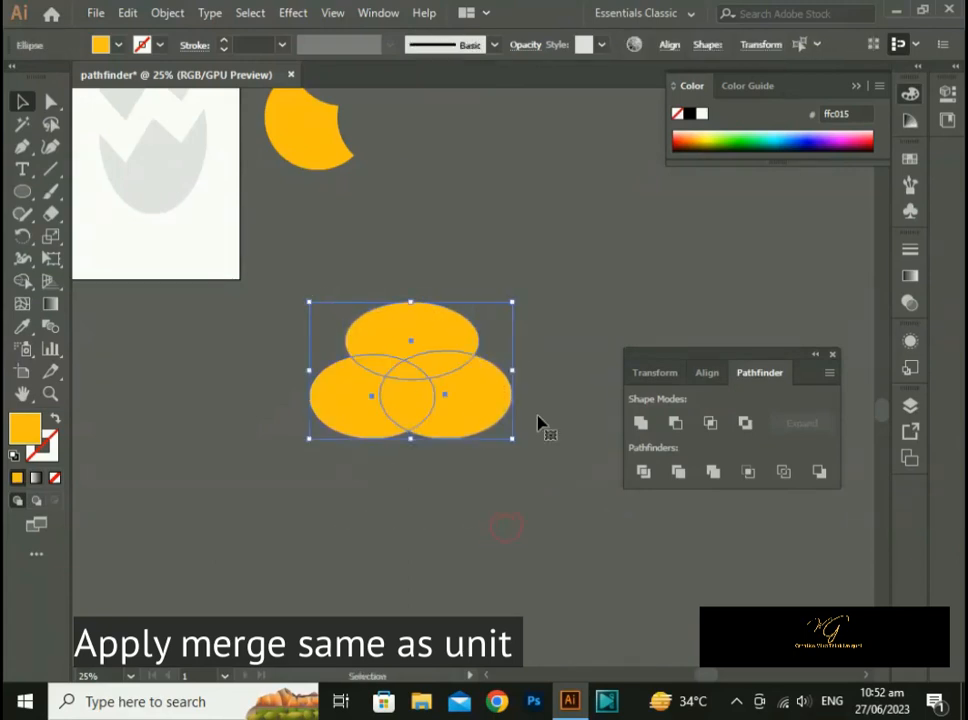
pyautogui.click(713, 472)
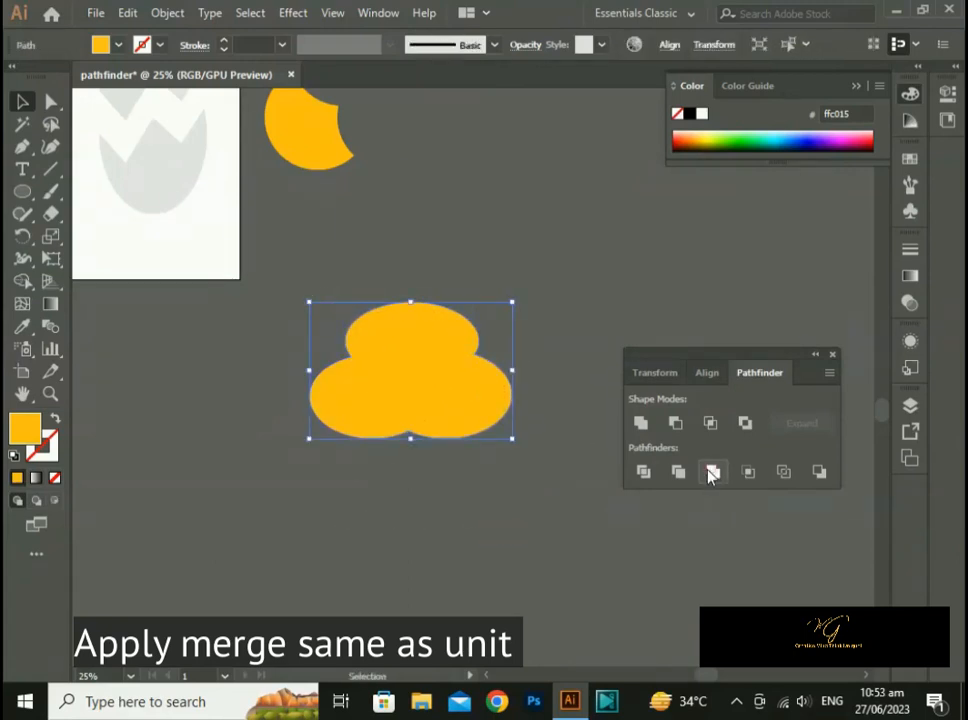
pyautogui.click(557, 527)
pyautogui.click(486, 428)
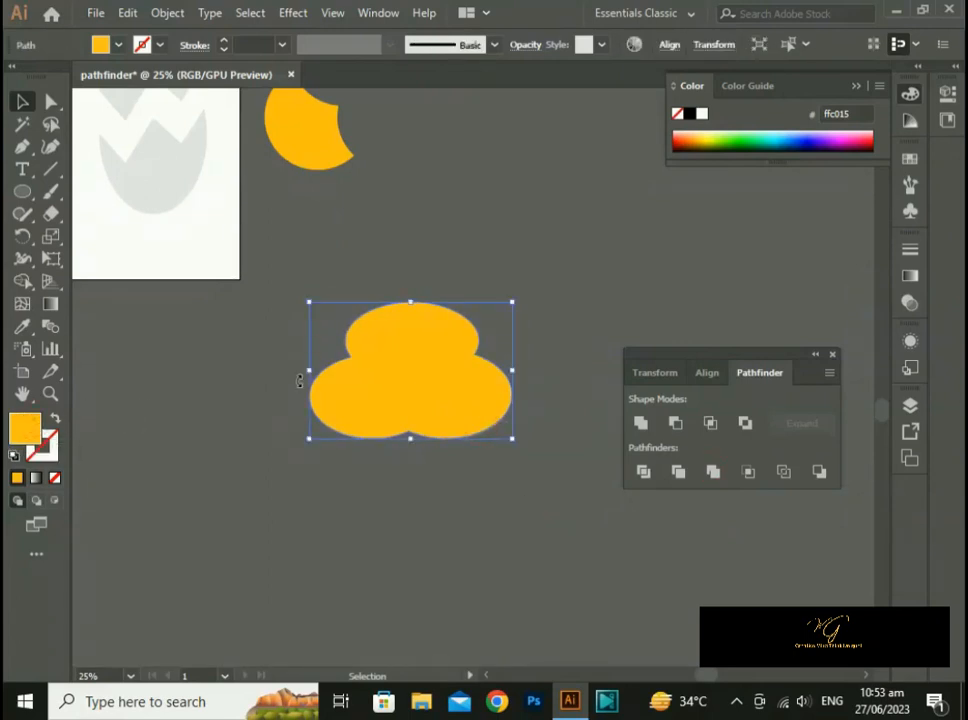
# Change the merged cloud's fill colour to light blue, b0d5f4.
pyautogui.click(23, 396)
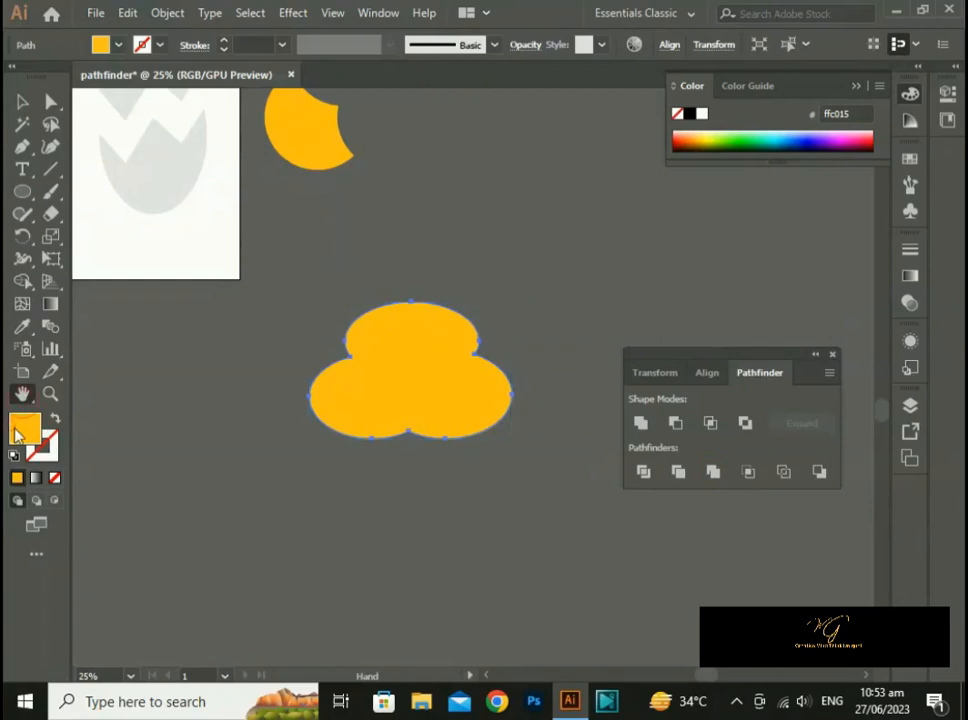
pyautogui.doubleClick(20, 430)
pyautogui.click(408, 311)
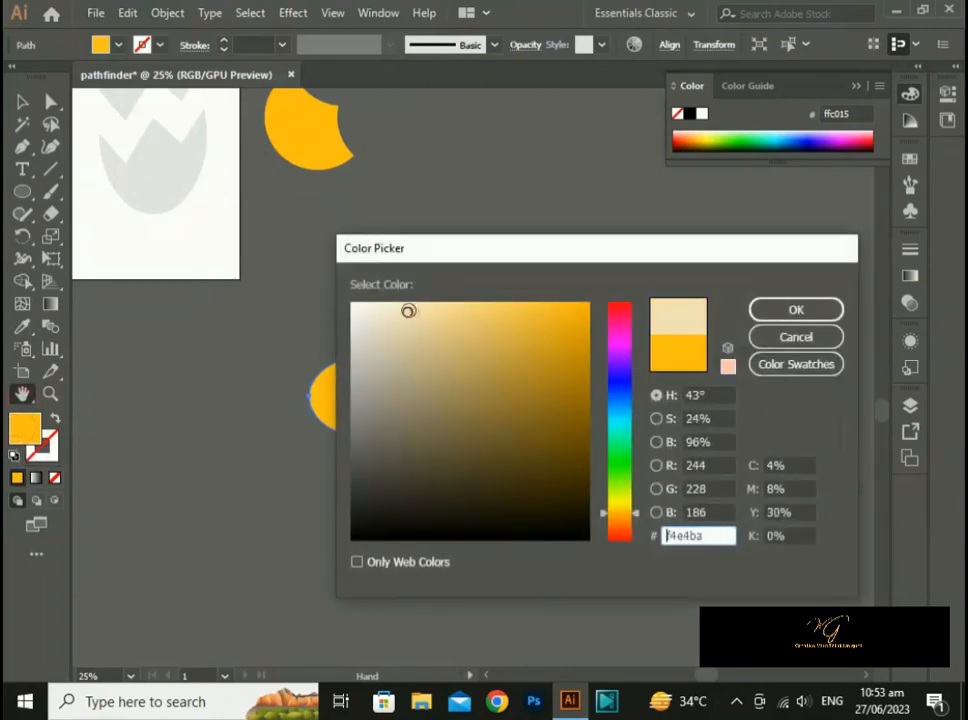
pyautogui.moveTo(620, 428); pyautogui.dragTo(620, 403)
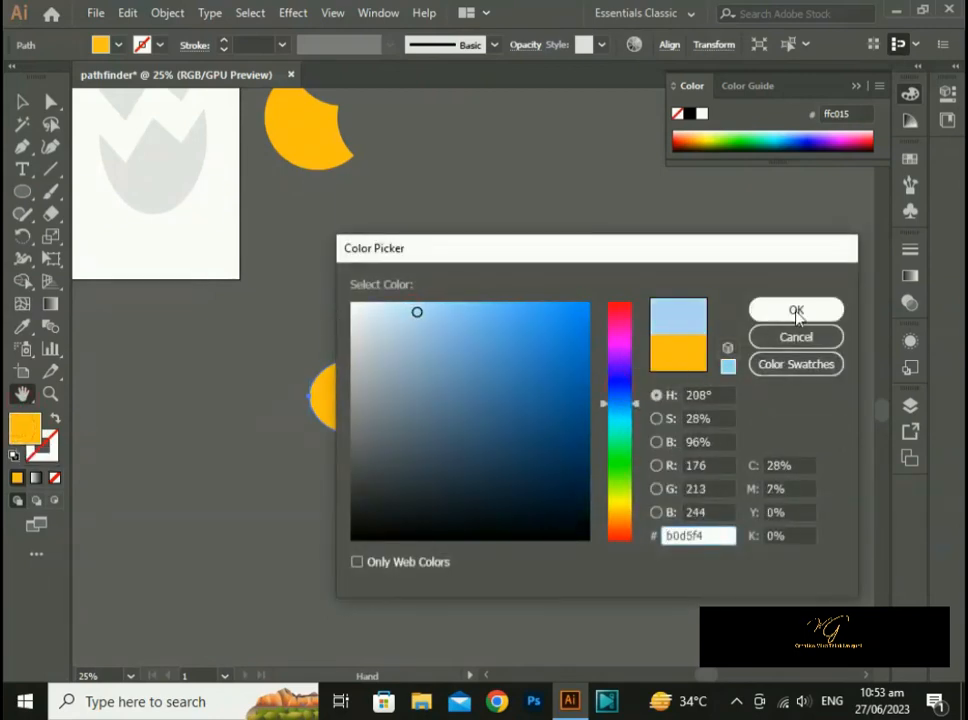
pyautogui.click(797, 312)
pyautogui.click(22, 101)
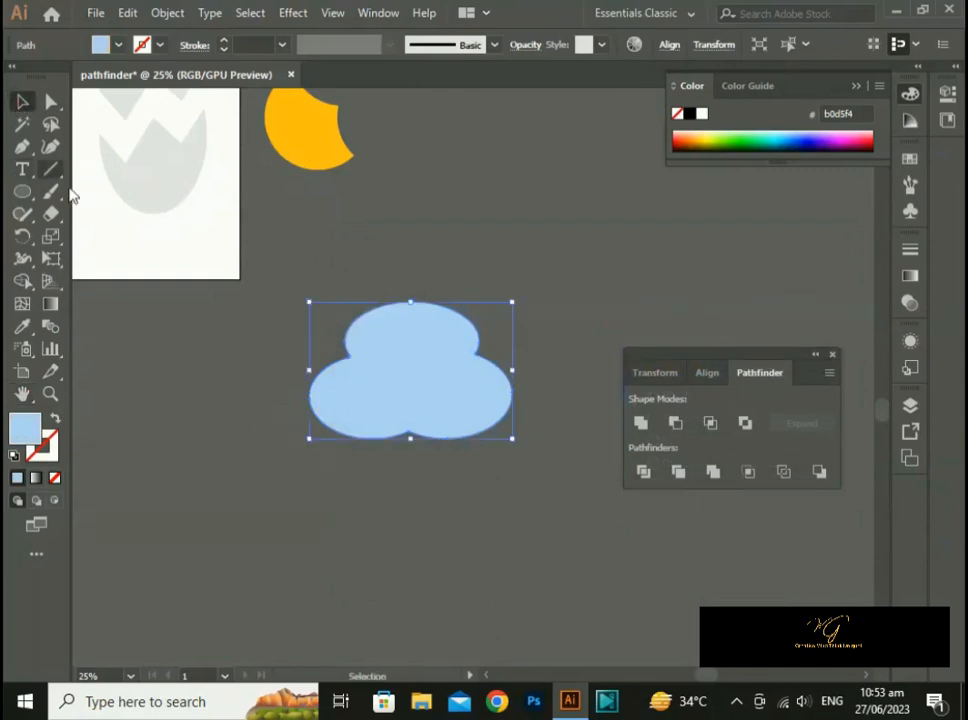
# Move the blue cloud up and slightly right, beside the orange trimmed circle.
pyautogui.click(262, 381)
pyautogui.moveTo(425, 410); pyautogui.dragTo(477, 182)
pyautogui.click(509, 406)
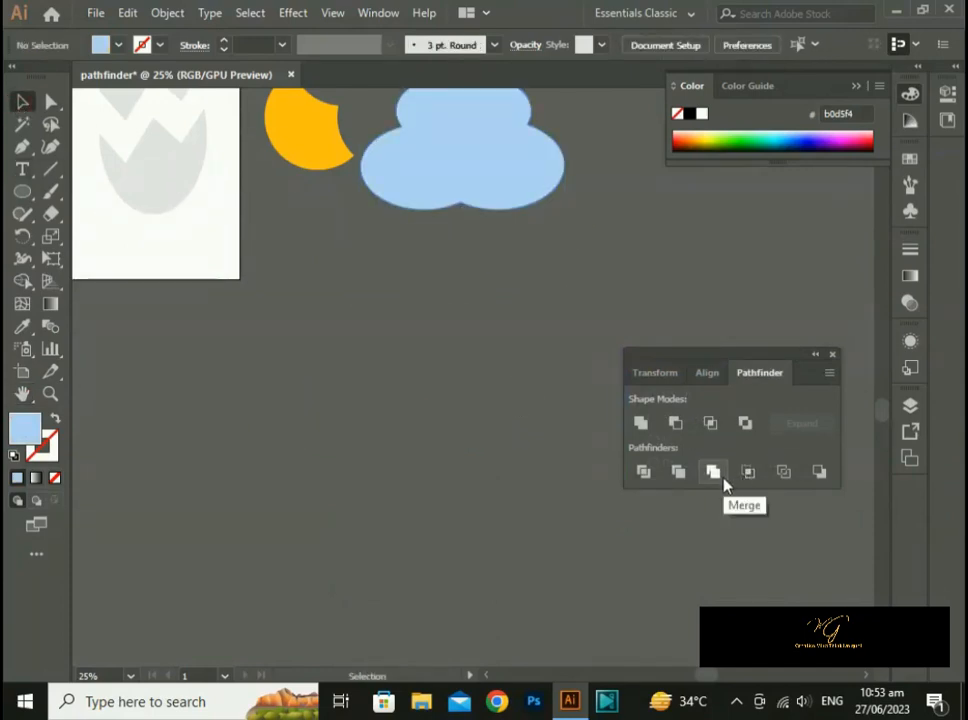
# Draw a light blue circle below the cloud and duplicate it horizontally to the right, overlapping the original by half its width.
pyautogui.click(22, 191)
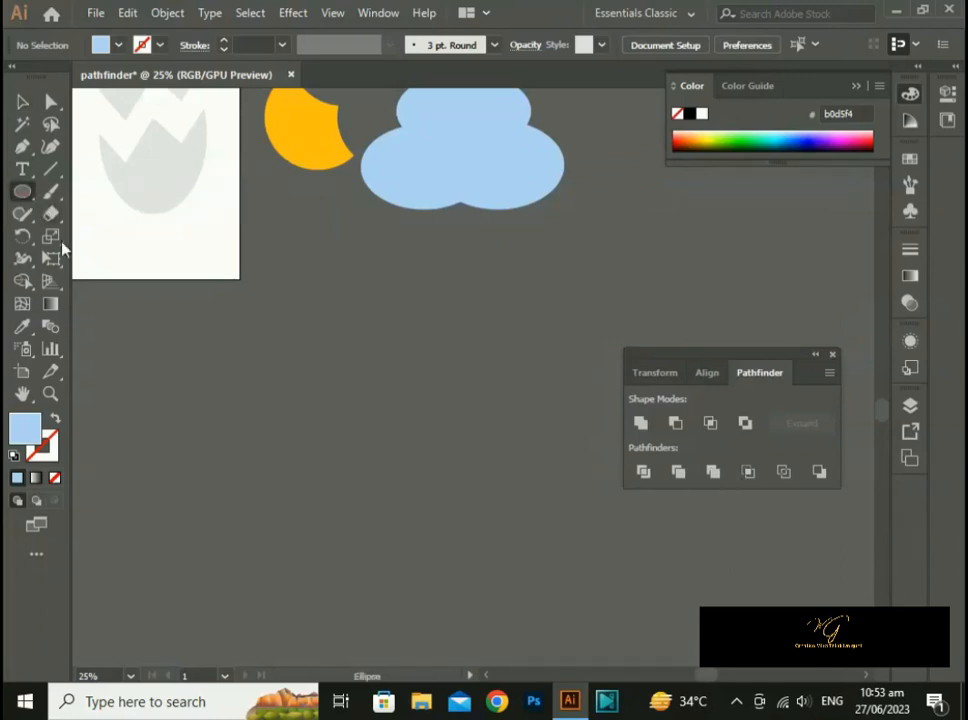
pyautogui.moveTo(321, 346)
pyautogui.mouseDown()
pyautogui.moveTo(365, 420)
pyautogui.moveTo(357, 409)
pyautogui.moveTo(381, 405)
pyautogui.mouseUp()
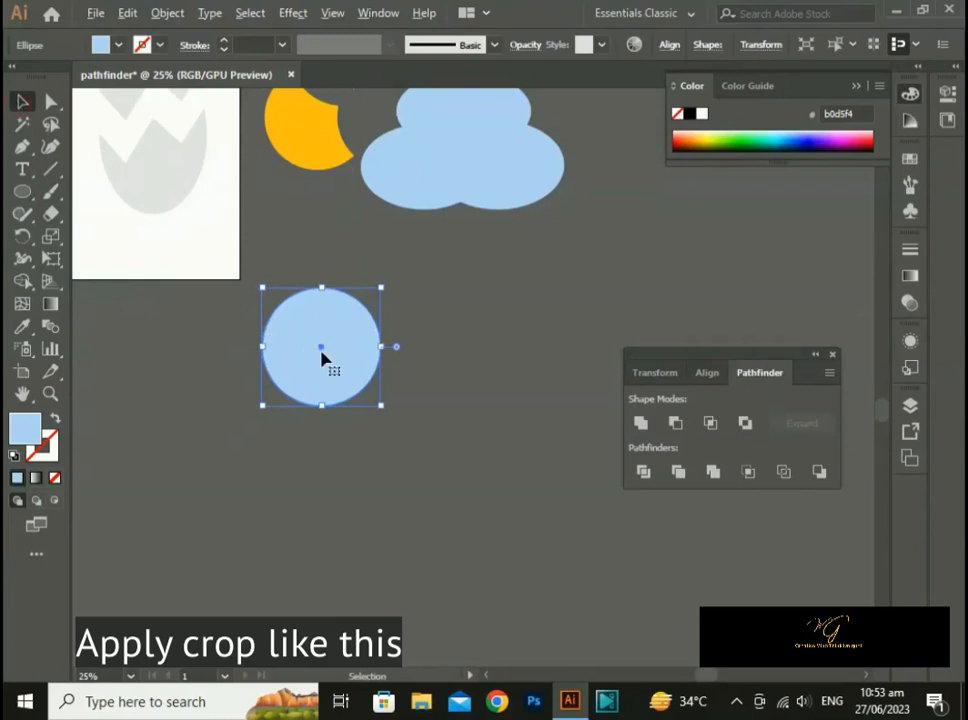
pyautogui.moveTo(321, 356); pyautogui.dragTo(380, 361)
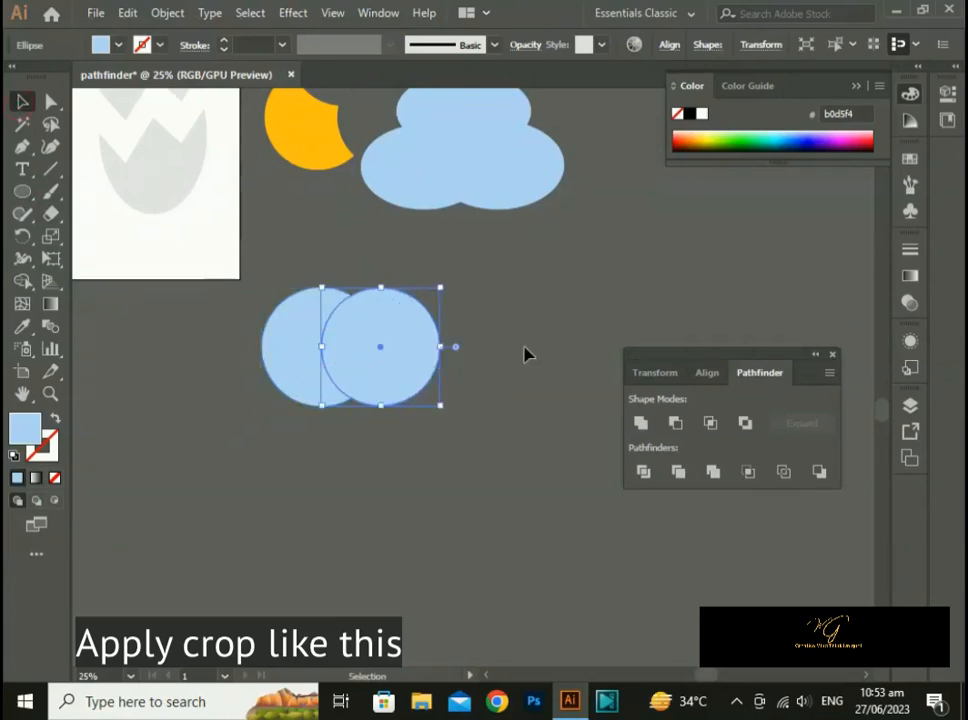
pyautogui.click(523, 348)
# Apply the Crop pathfinder to the two overlapping blue circles and move the resulting lens shape up and right, beside the cloud.
pyautogui.moveTo(226, 422); pyautogui.dragTo(335, 300)
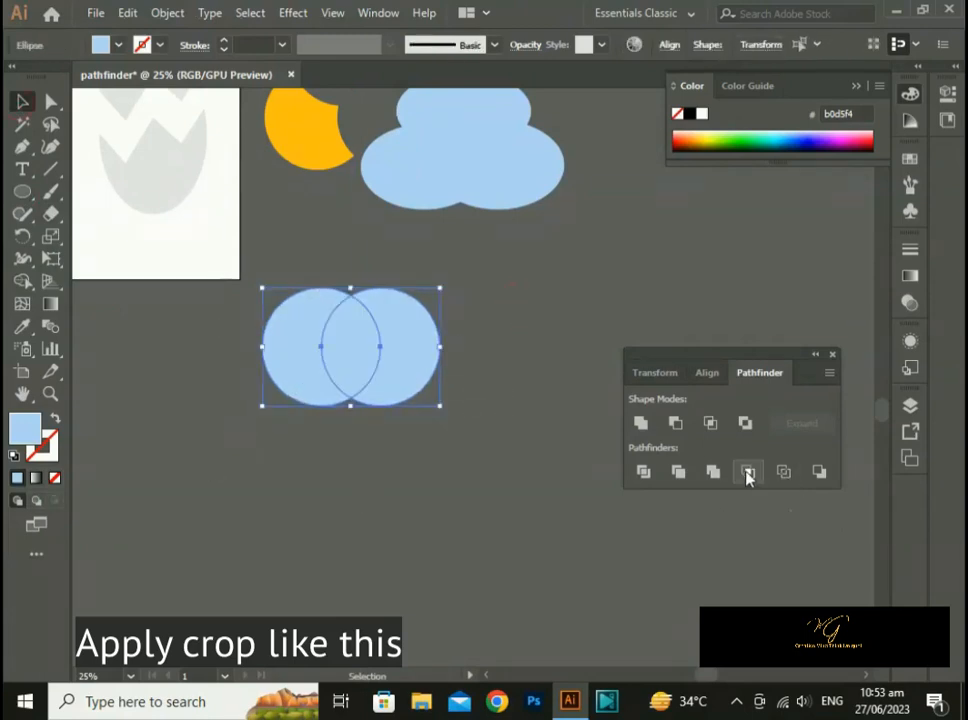
pyautogui.click(748, 474)
pyautogui.click(395, 441)
pyautogui.moveTo(410, 362); pyautogui.dragTo(625, 265)
pyautogui.click(341, 456)
# Draw a light blue circle in the empty area below the artboard and convert it with the Outline pathfinder.
pyautogui.moveTo(186, 480); pyautogui.dragTo(333, 402)
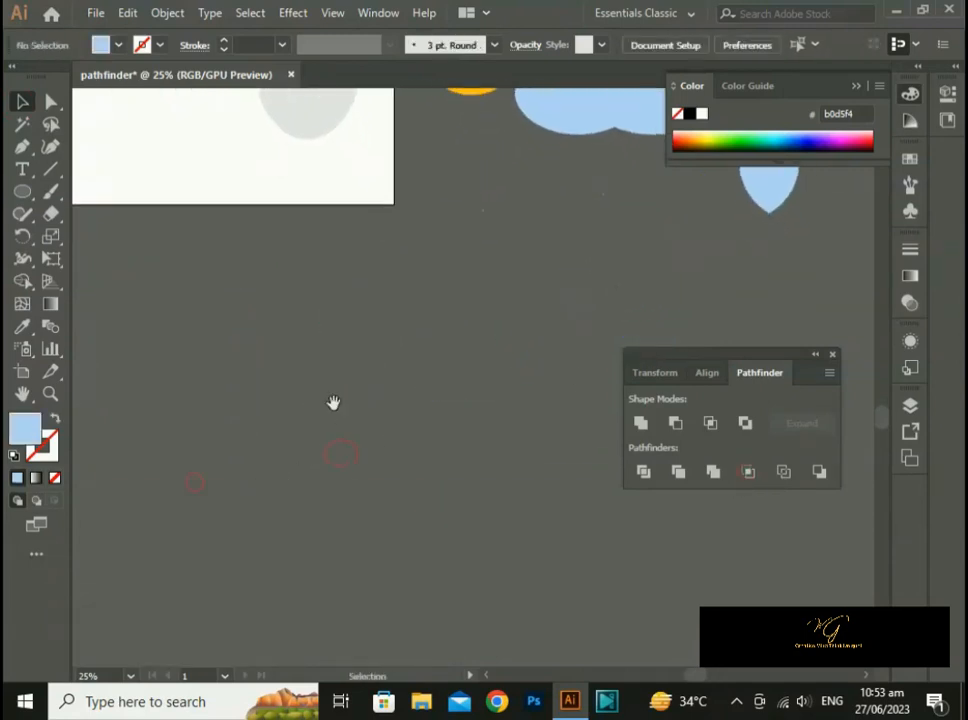
pyautogui.click(26, 196)
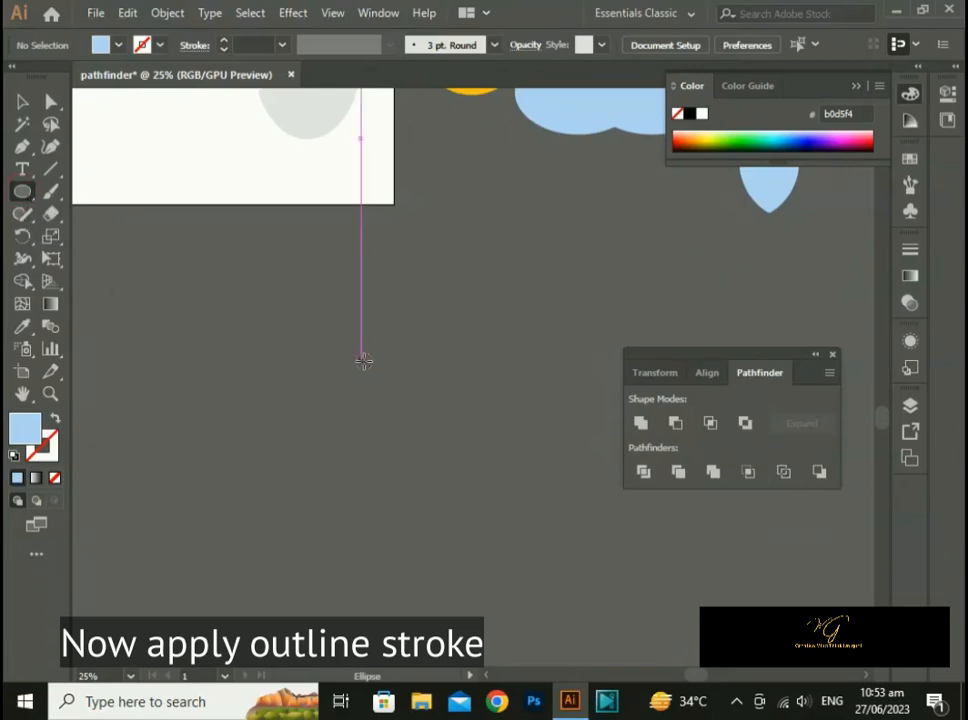
pyautogui.moveTo(362, 359); pyautogui.dragTo(394, 425)
pyautogui.click(22, 101)
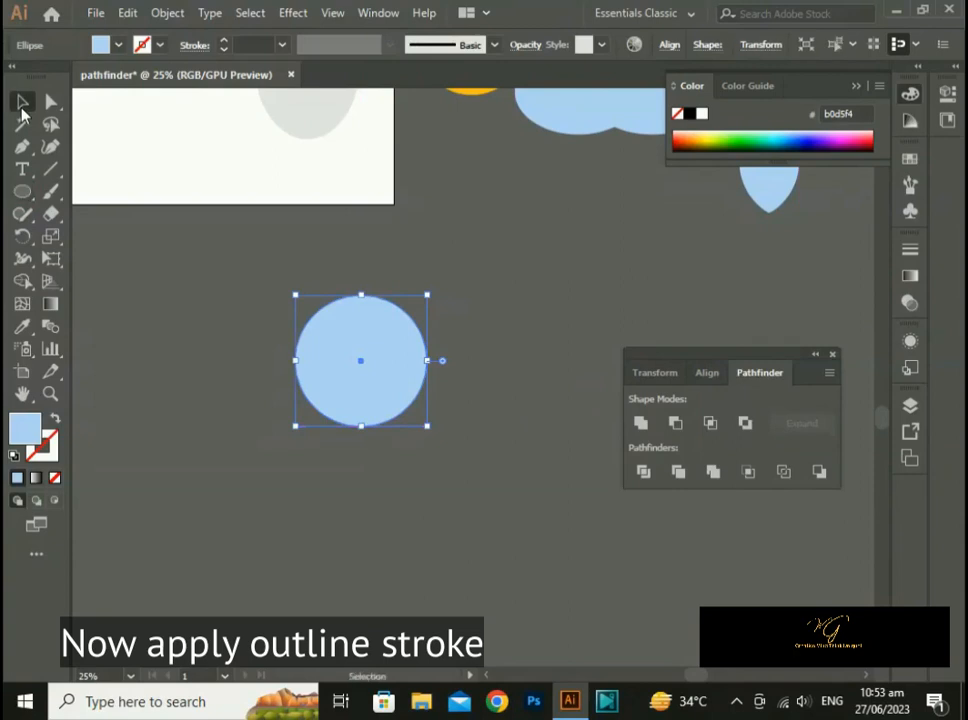
pyautogui.click(784, 473)
pyautogui.click(598, 524)
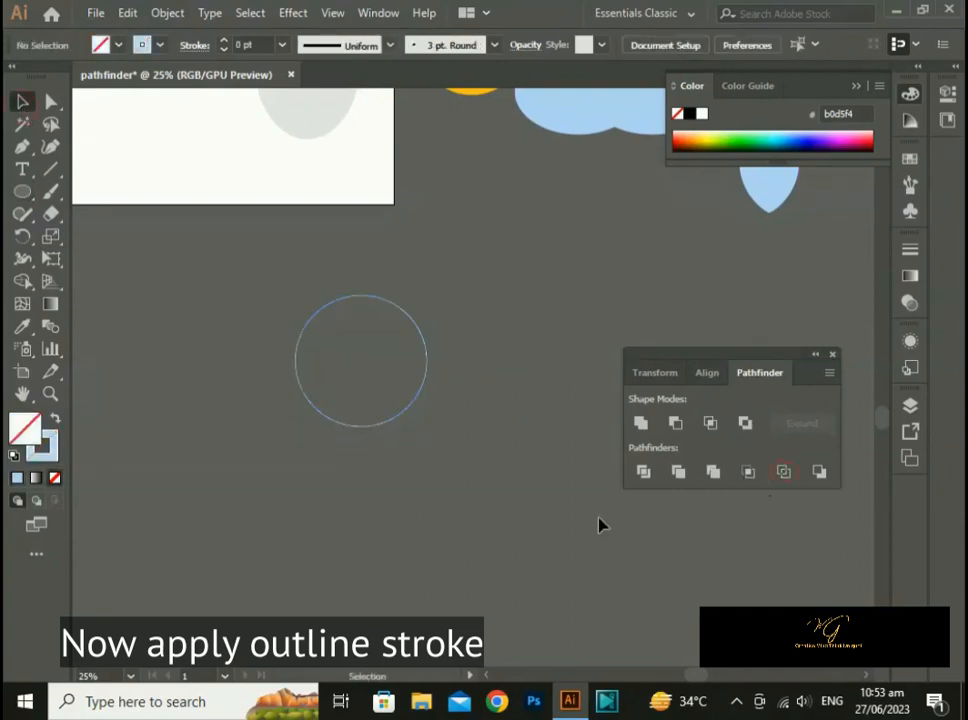
# Set the outlined circle's stroke to 5 pt and move the circle up and right, below the cloud.
pyautogui.click(389, 428)
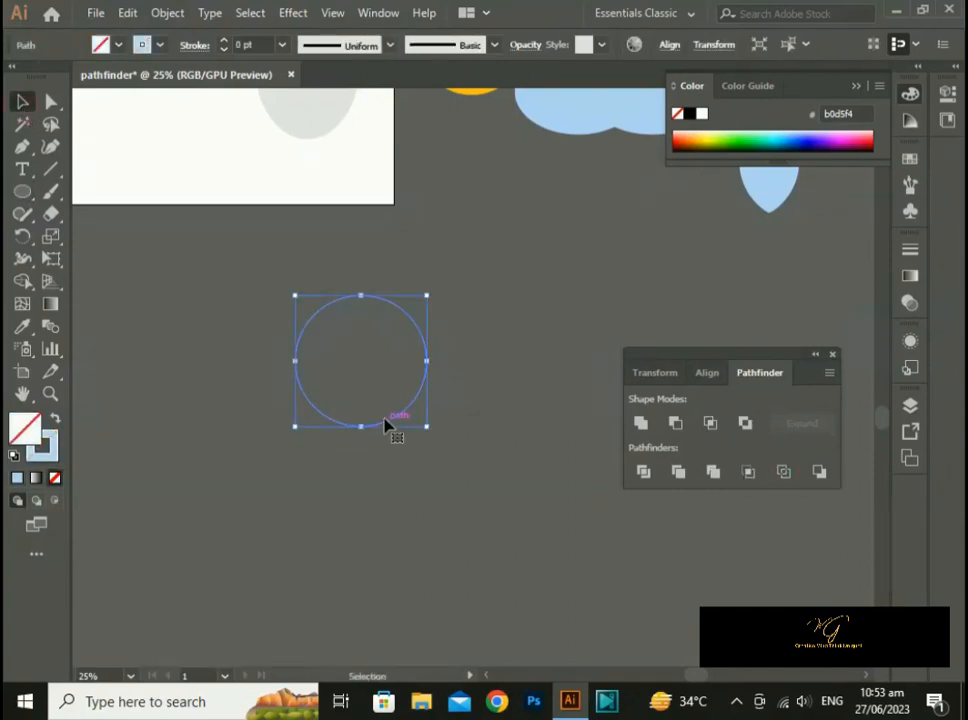
pyautogui.click(283, 46)
pyautogui.click(305, 207)
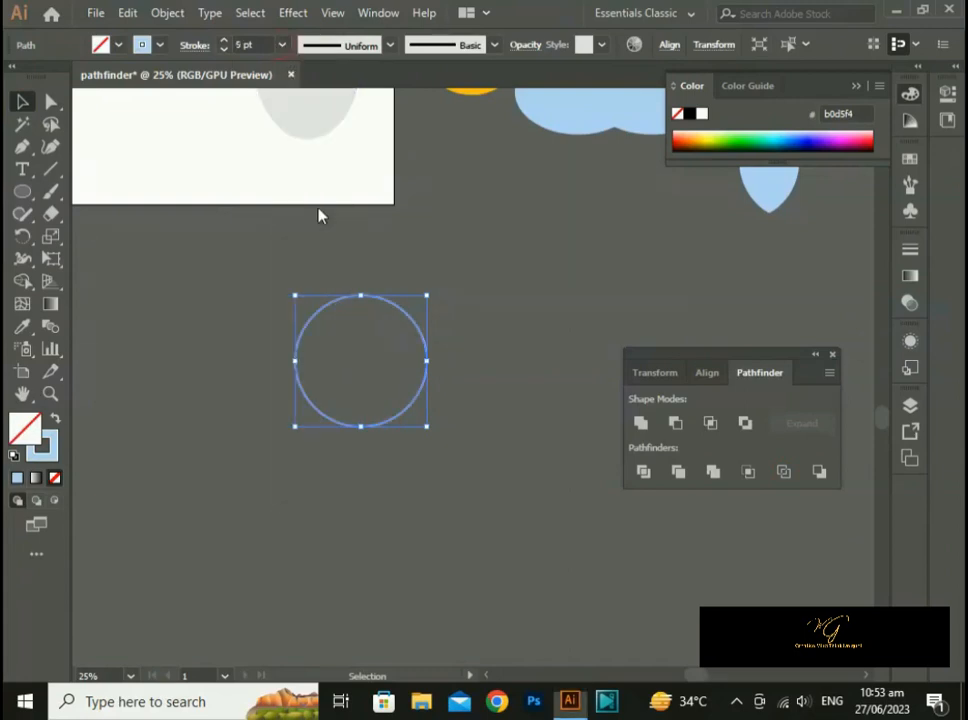
pyautogui.click(434, 389)
pyautogui.moveTo(421, 404); pyautogui.dragTo(607, 270)
pyautogui.click(553, 414)
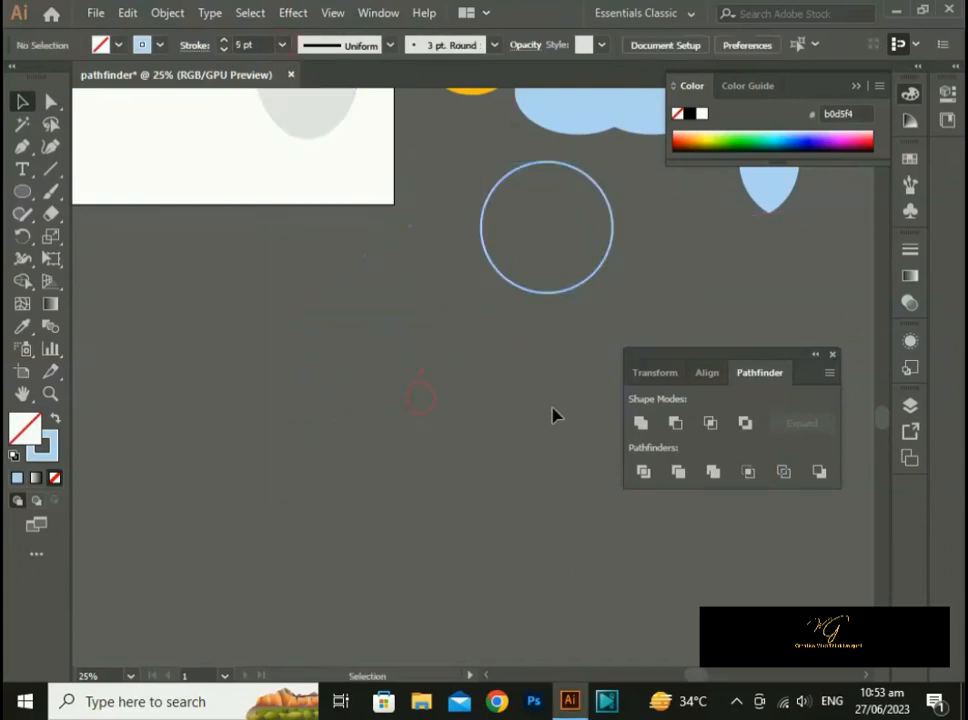
# Draw another circle below the artboard, swap its fill and stroke, and duplicate it slightly to the right.
pyautogui.click(22, 191)
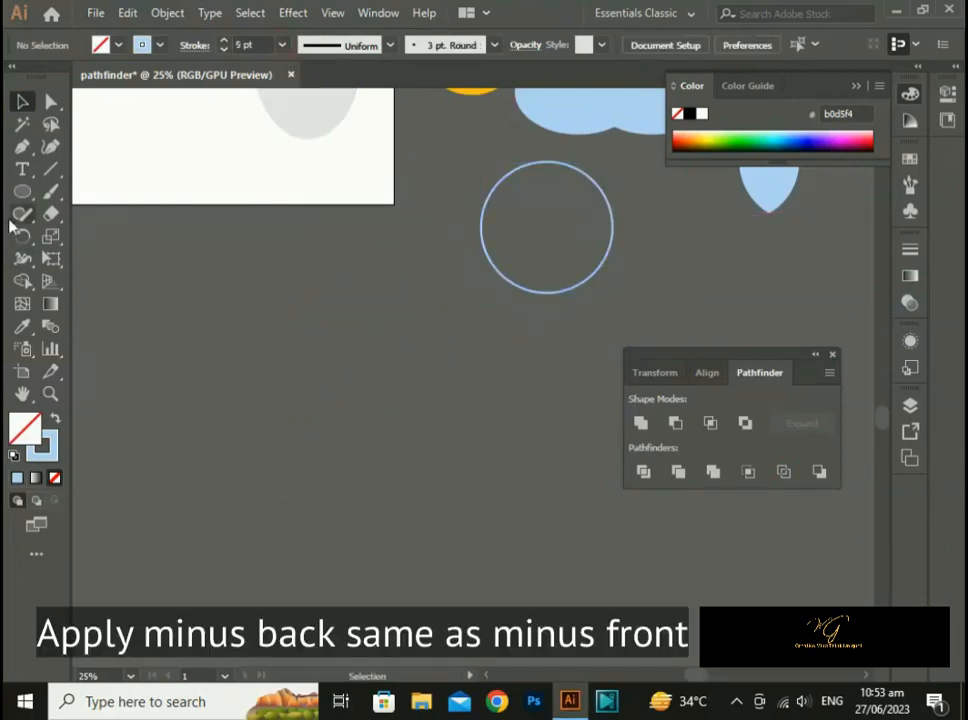
pyautogui.moveTo(307, 337); pyautogui.dragTo(331, 400)
pyautogui.click(17, 104)
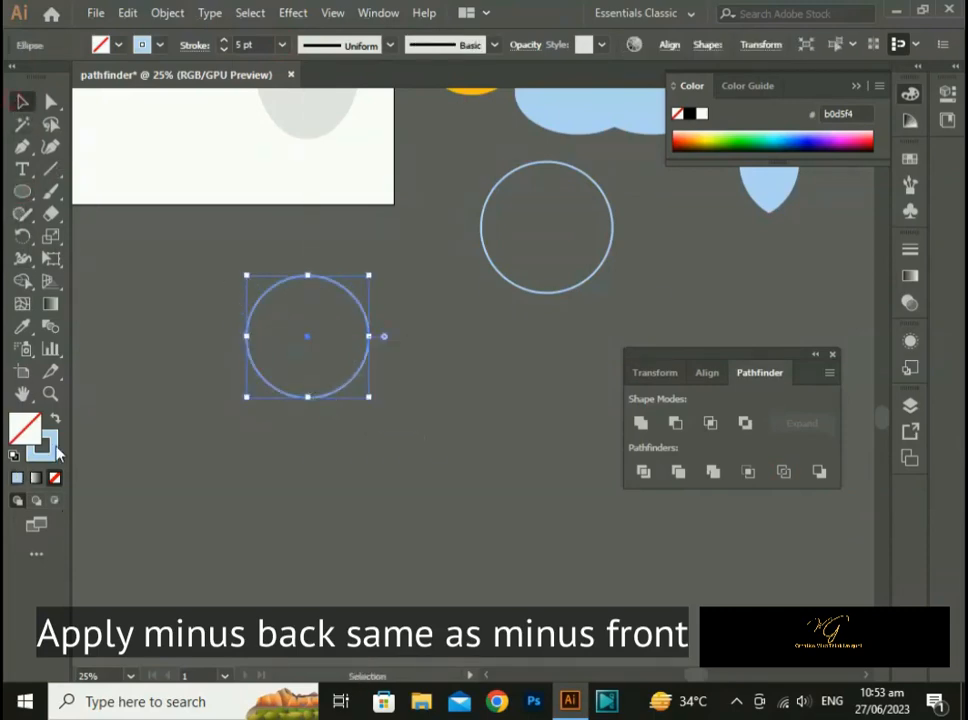
pyautogui.click(55, 420)
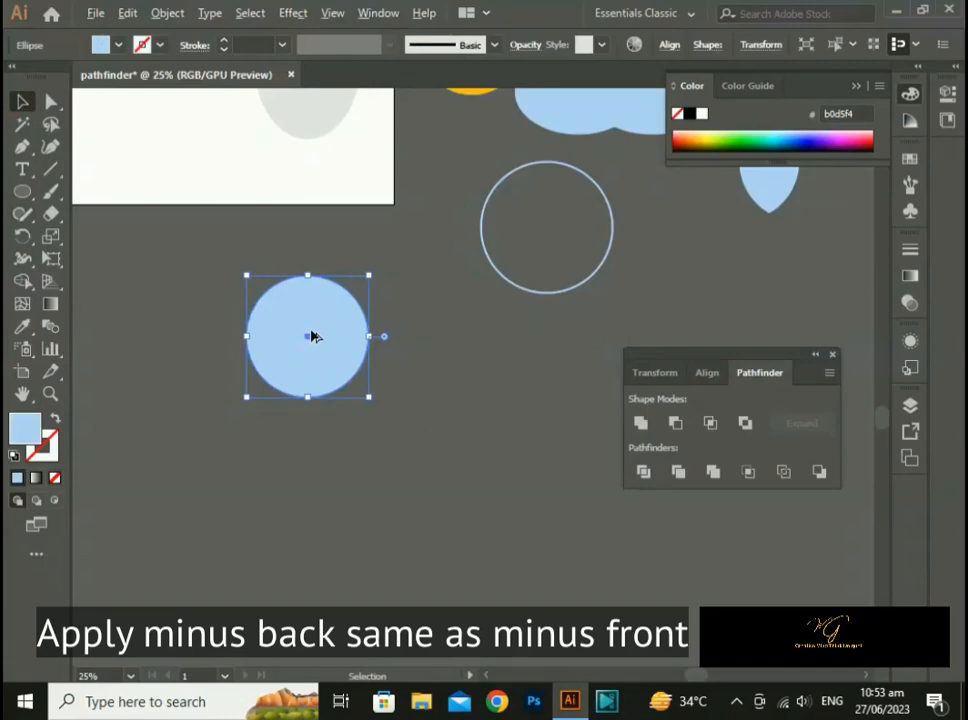
pyautogui.moveTo(312, 337)
pyautogui.mouseDown()
pyautogui.moveTo(339, 339)
pyautogui.moveTo(327, 339)
pyautogui.mouseUp()
pyautogui.click(447, 491)
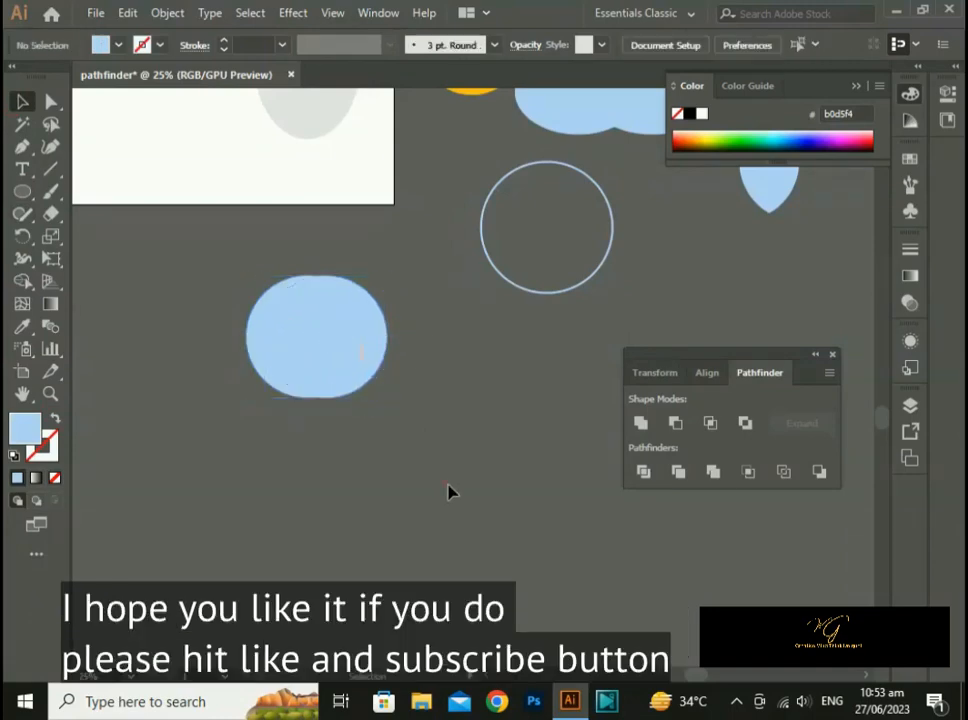
# Fill the front circle of the overlapping pair with black and apply the Minus Back pathfinder to both circles.
pyautogui.click(358, 370)
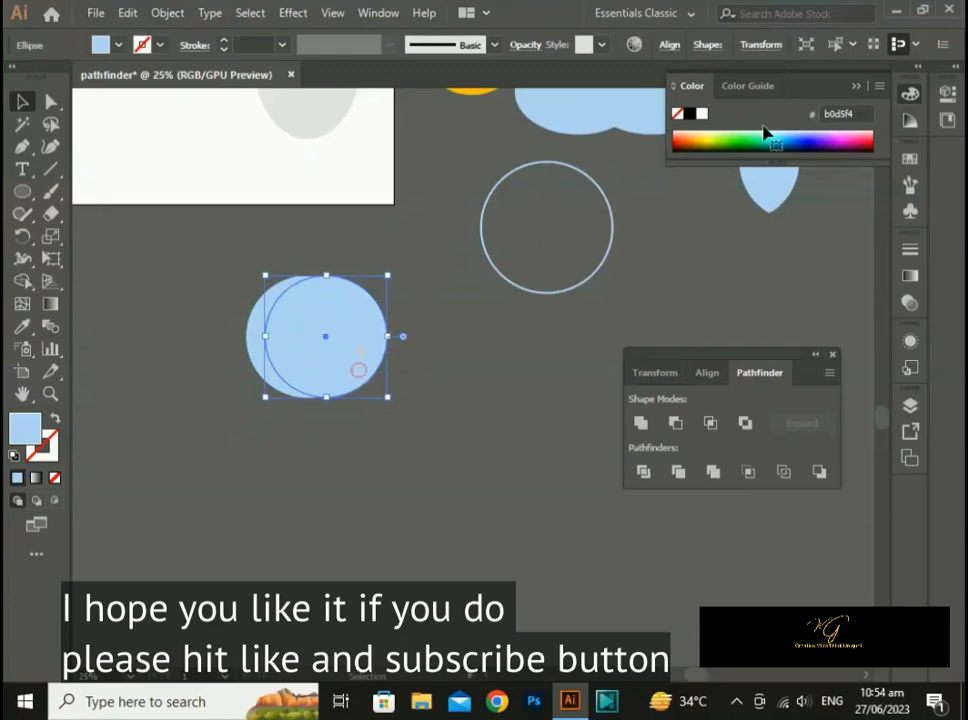
pyautogui.click(689, 114)
pyautogui.moveTo(390, 318); pyautogui.dragTo(310, 350)
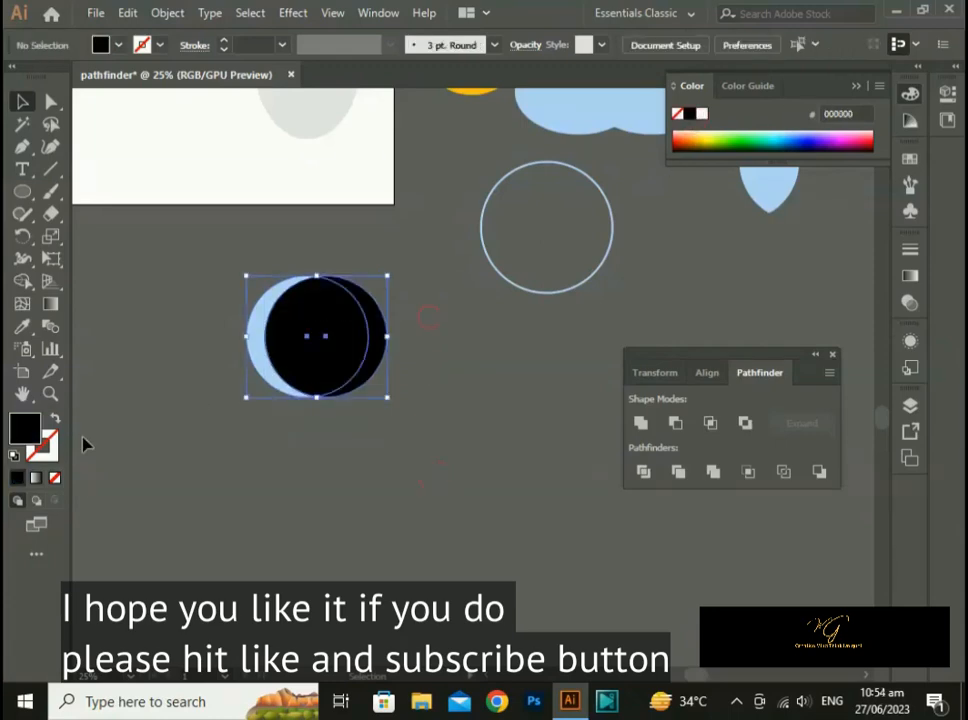
pyautogui.click(819, 472)
pyautogui.click(471, 562)
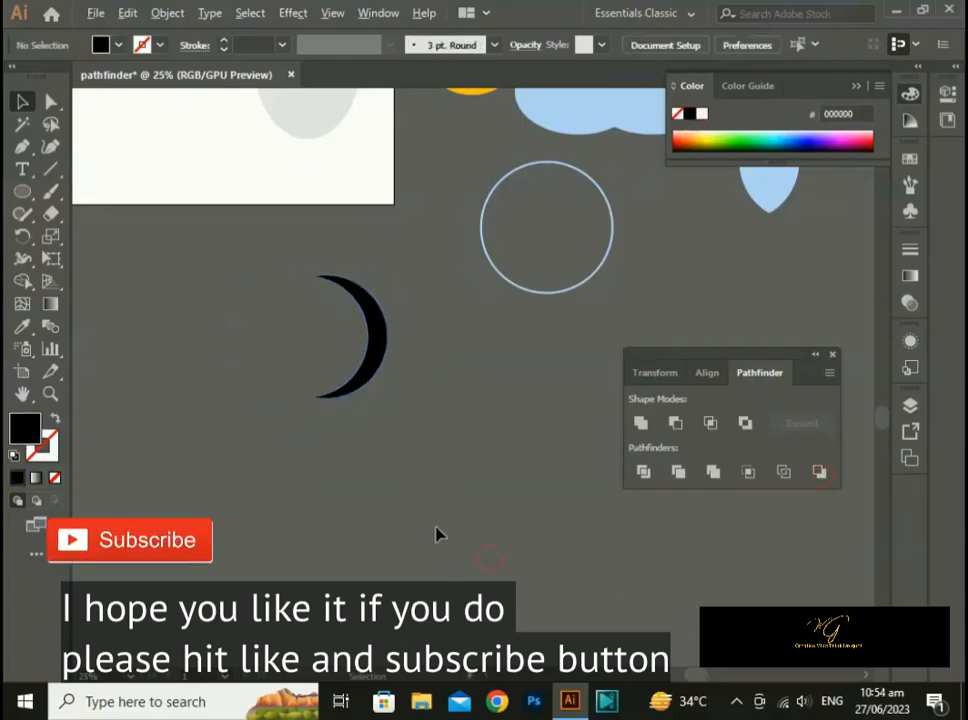
# Move the black crescent onto the artboard, between the overlapping black circles and the split egg.
pyautogui.hotkey('ctrl', '-')
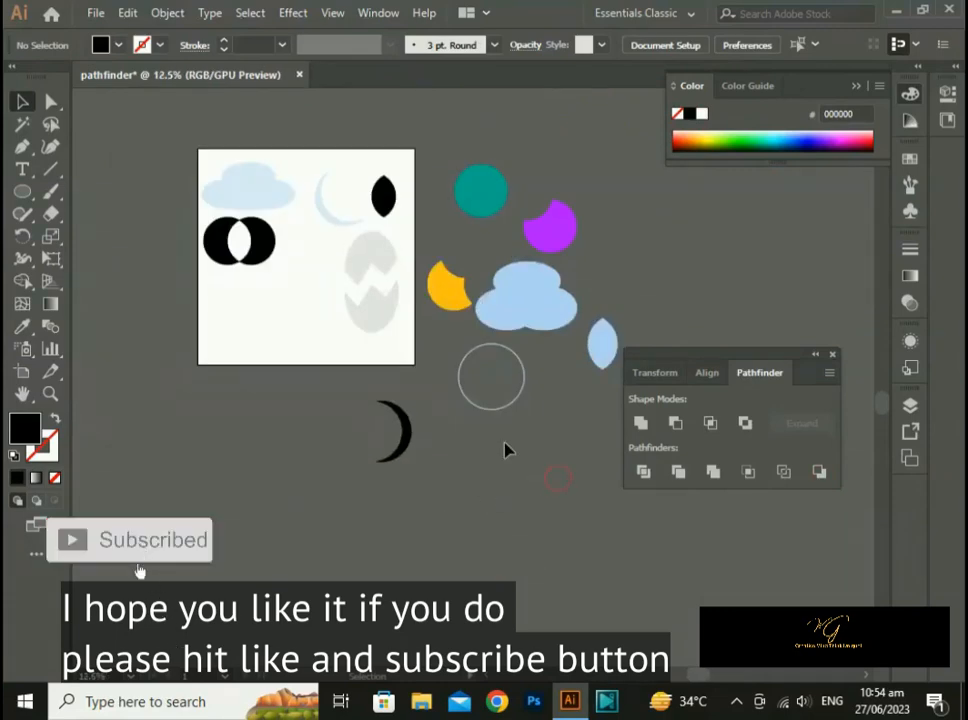
pyautogui.moveTo(505, 443); pyautogui.dragTo(474, 519)
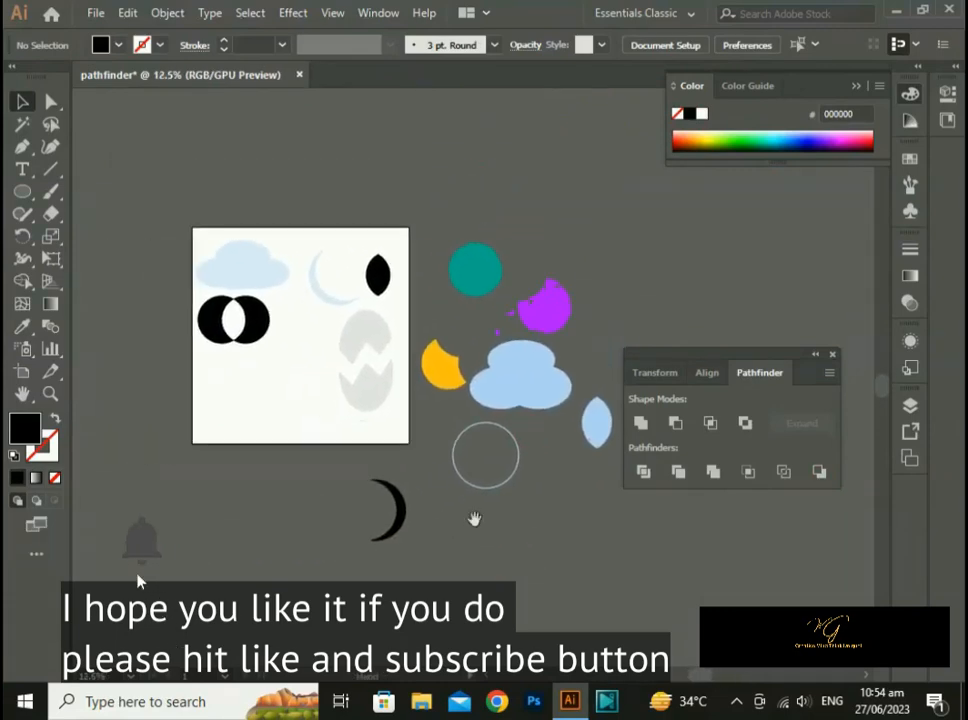
pyautogui.moveTo(397, 511); pyautogui.dragTo(305, 326)
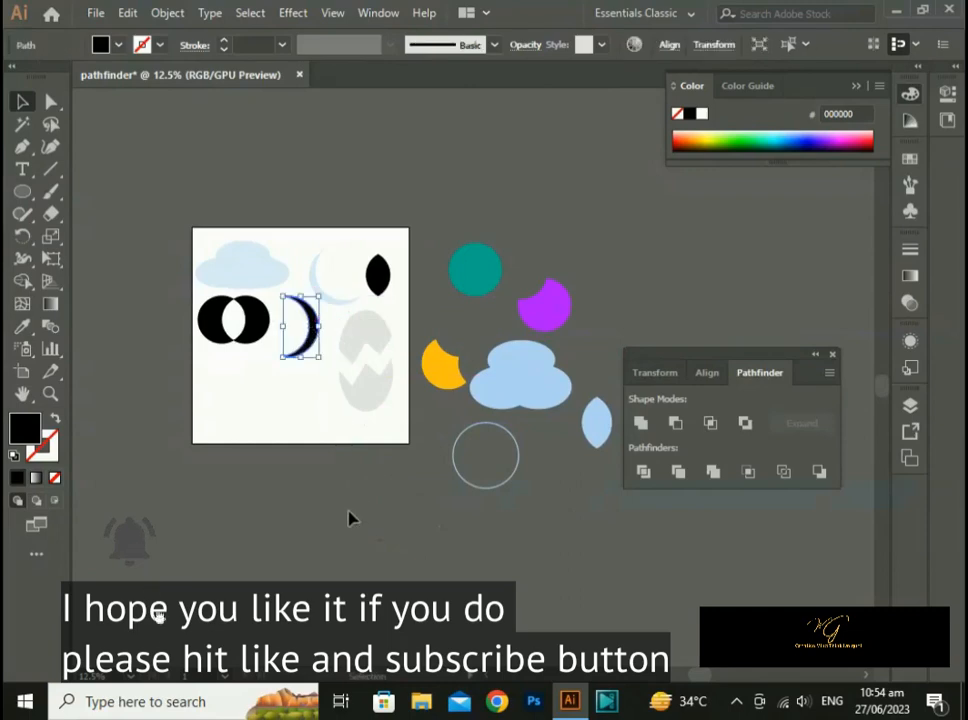
pyautogui.click(350, 518)
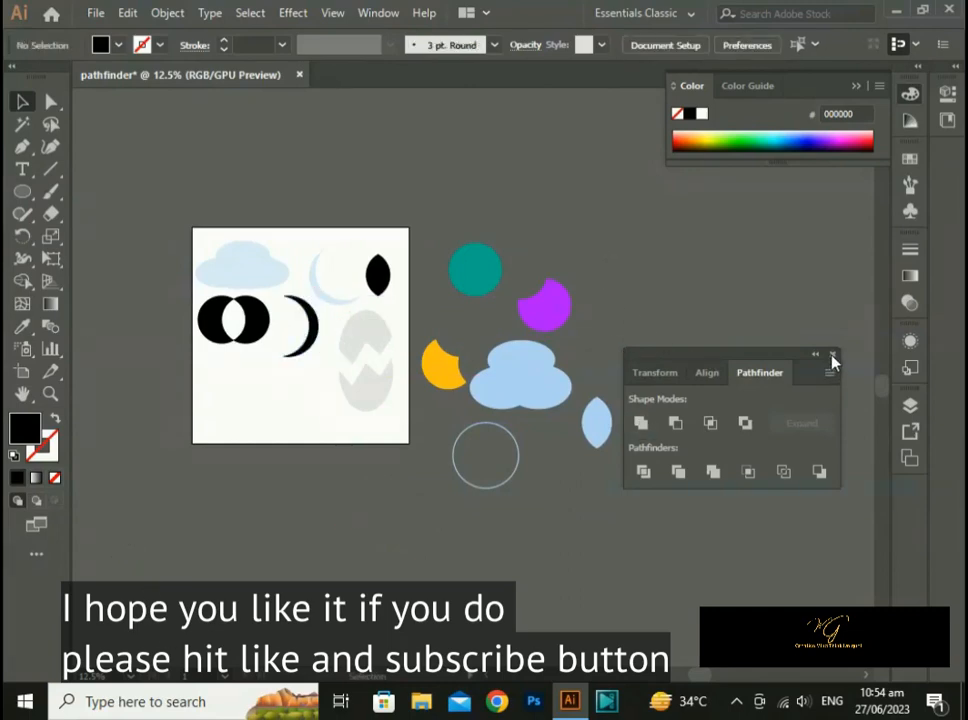